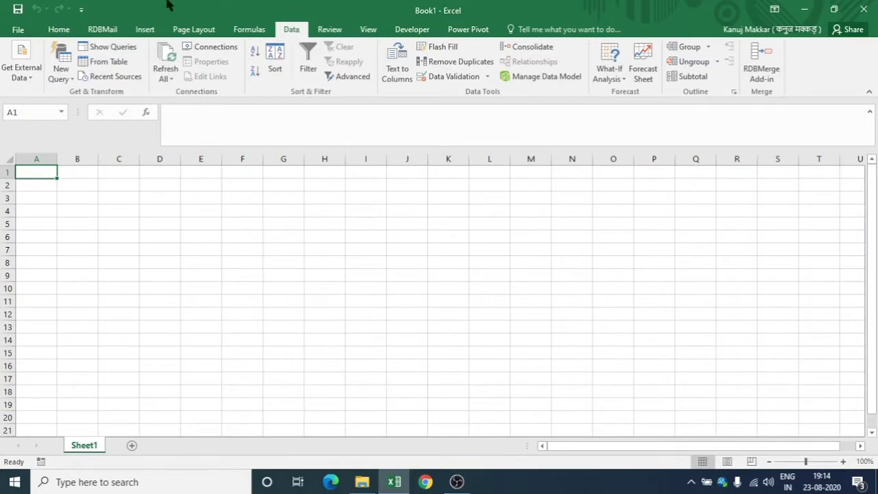
# - Check the installed Excel version and its bitness in the account's About Excel information
pyautogui.click(16, 31)
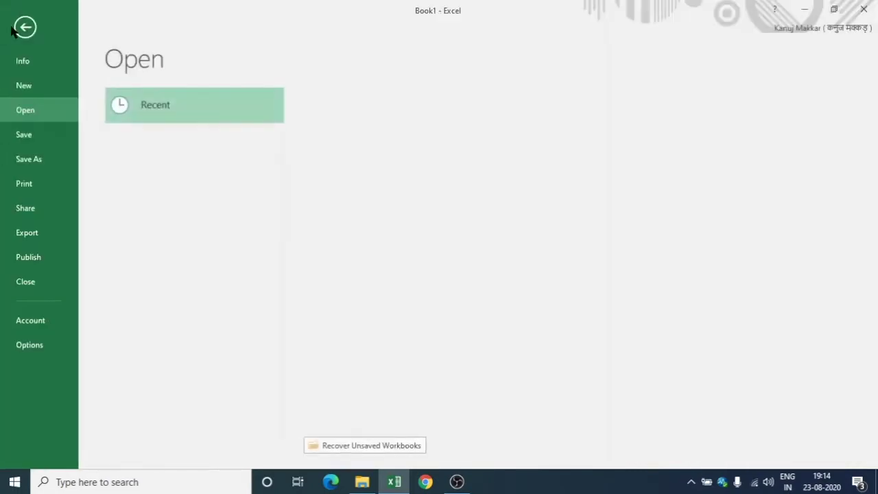
pyautogui.click(17, 327)
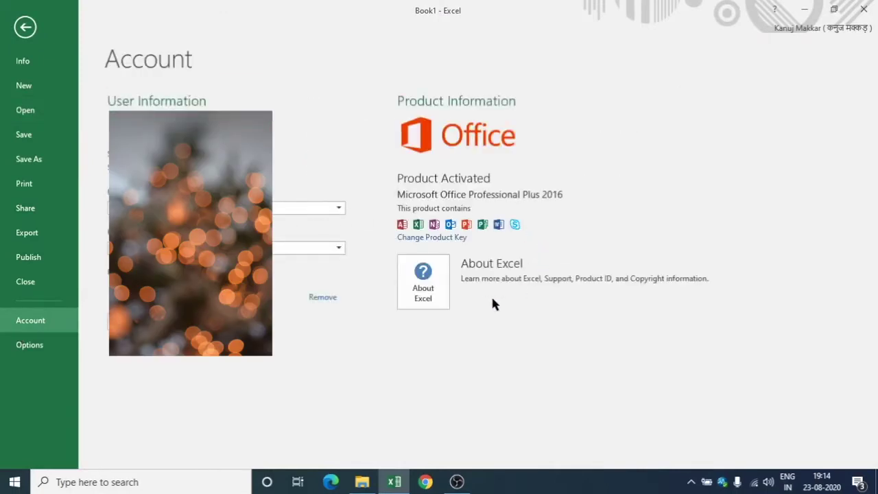
pyautogui.click(425, 293)
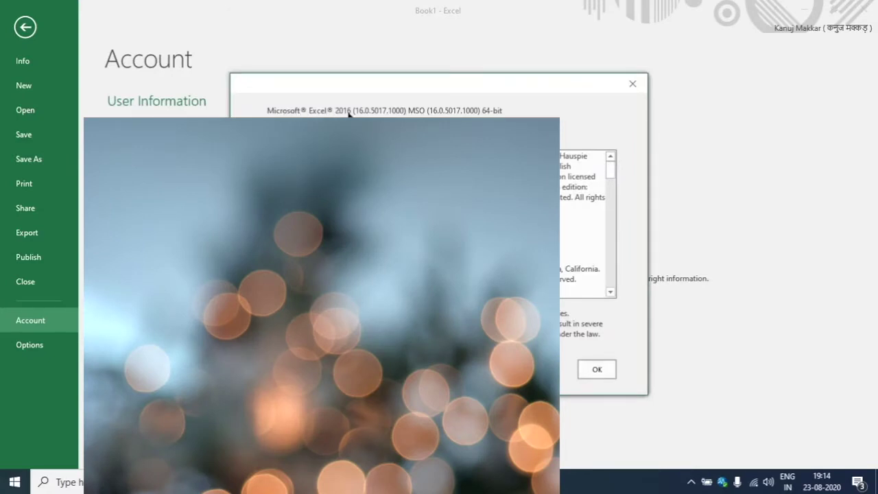
pyautogui.click(603, 370)
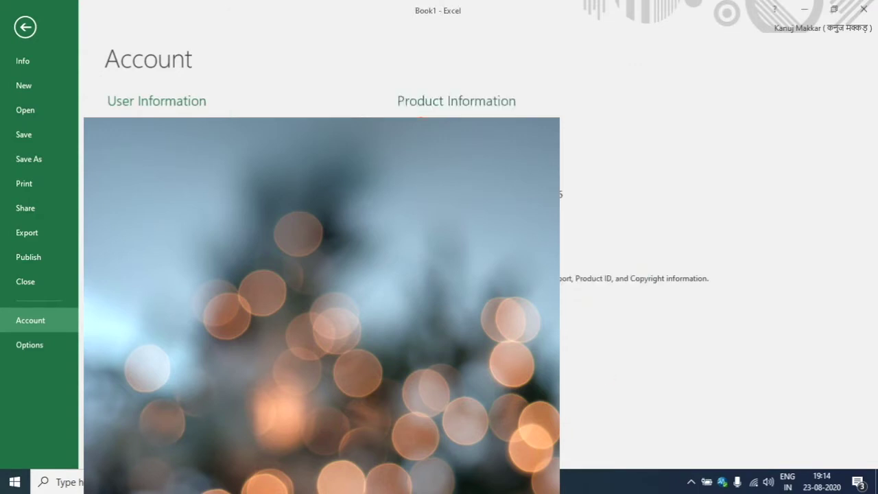
pyautogui.click(25, 27)
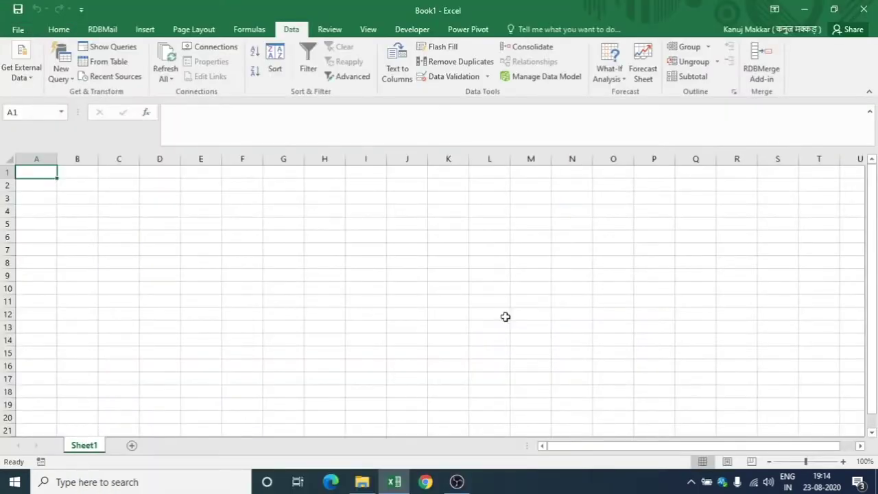
# - Switch to Chrome, search Google for "download power query" and open Microsoft's official Power Query for Excel download page
pyautogui.click(426, 482)
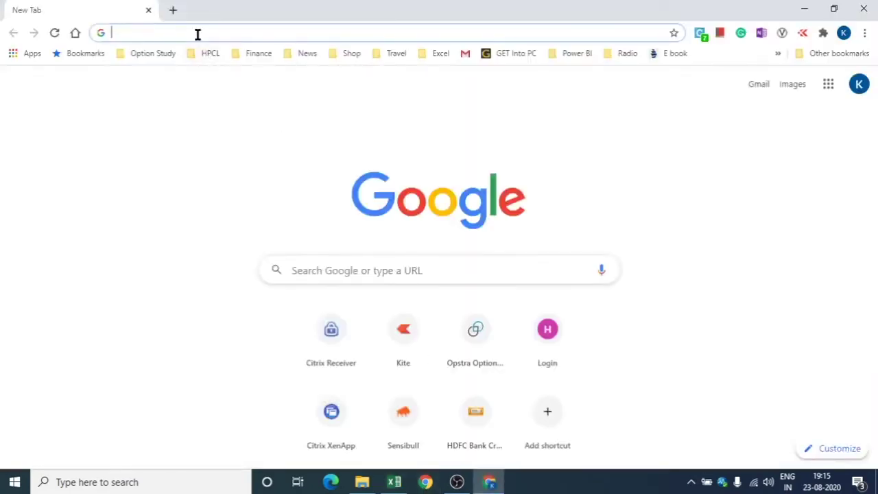
pyautogui.click(197, 33)
pyautogui.write('download p')
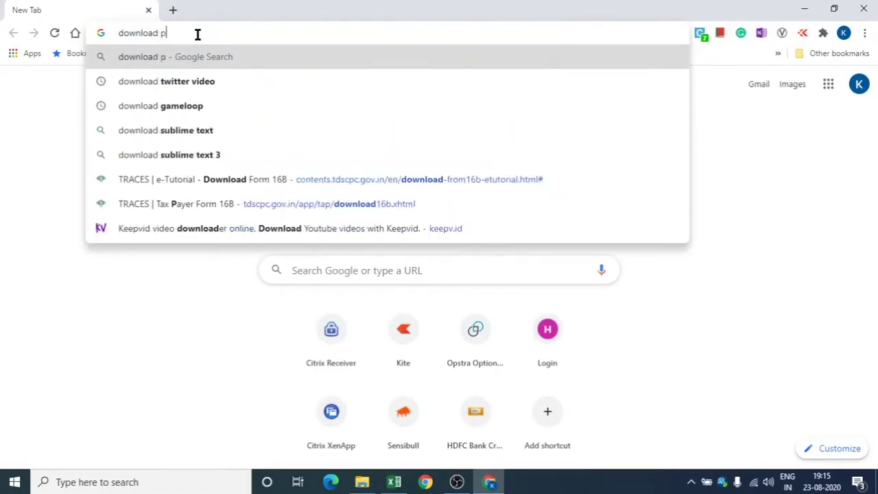
pyautogui.write('ower query')
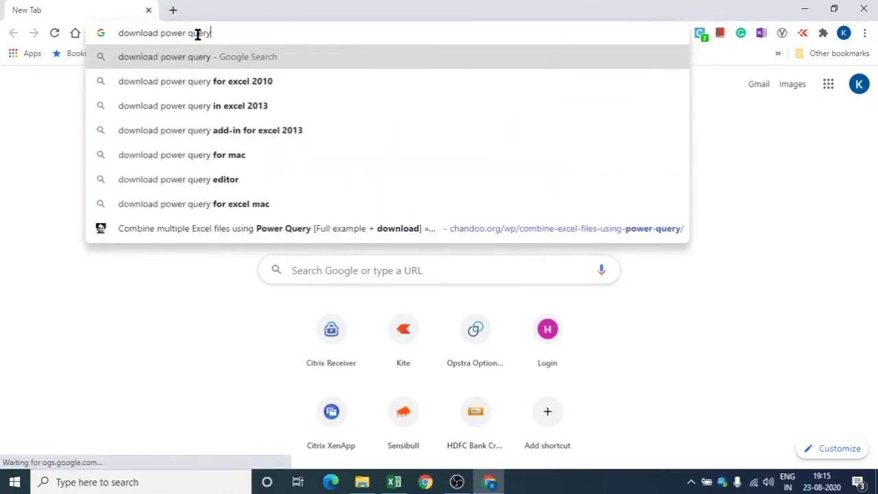
pyautogui.press('Return')
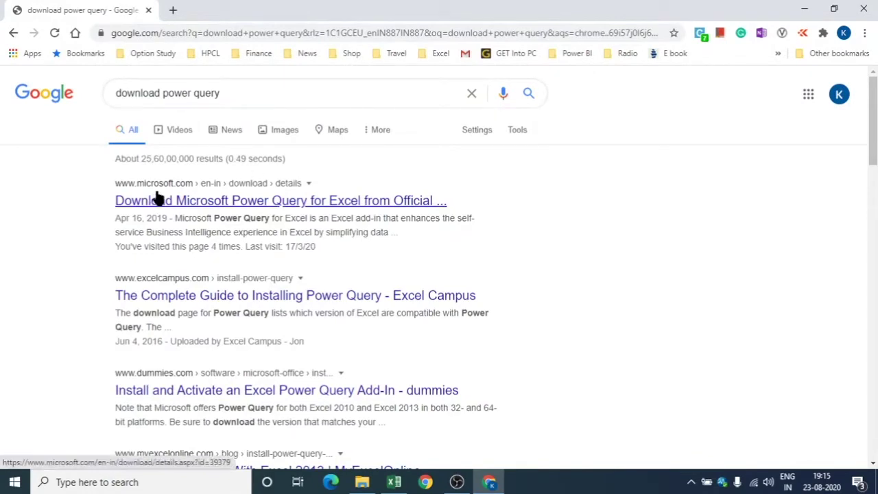
pyautogui.click(199, 205)
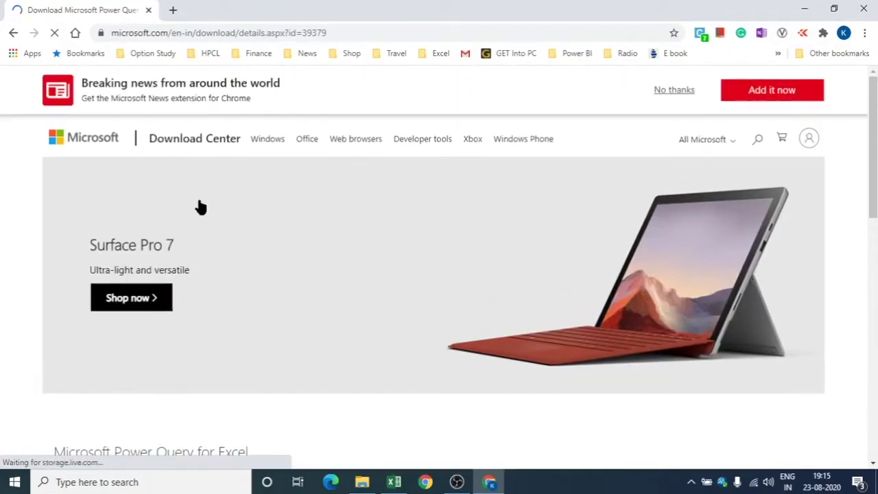
# - Review the system requirements on the Power Query download page and open the choice of files to download
pyautogui.scroll(-5, 198, 206)
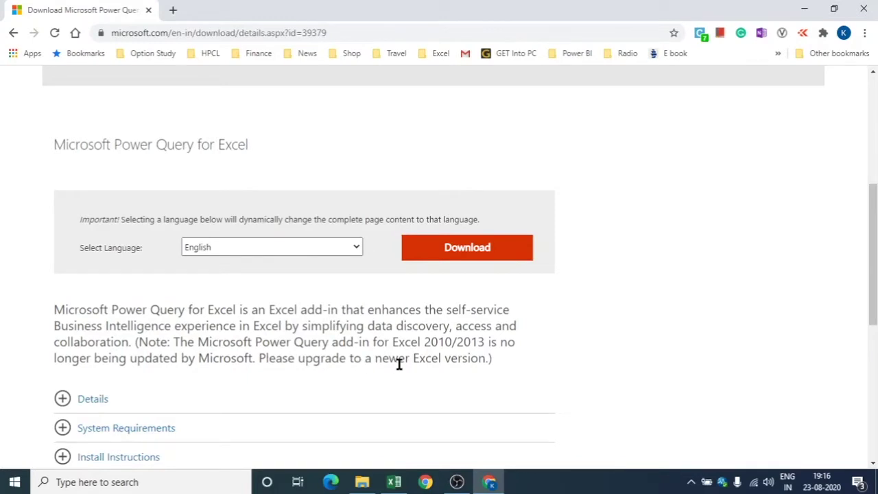
pyautogui.scroll(-1, 476, 372)
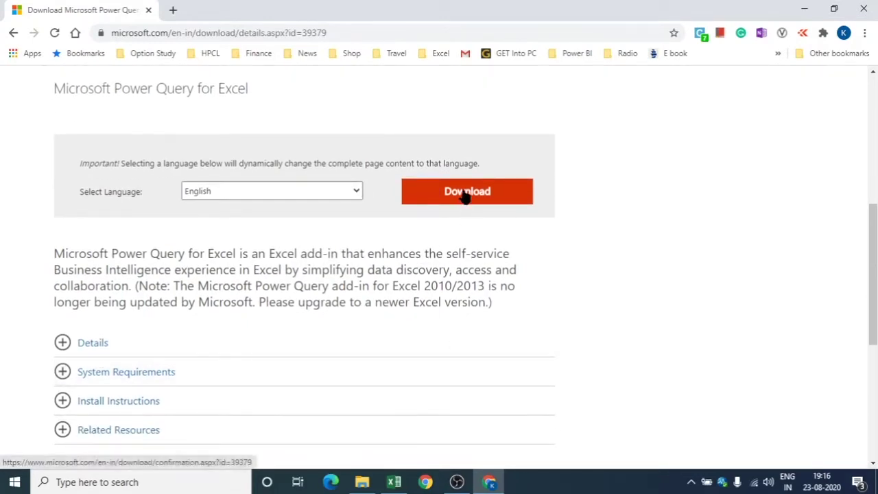
pyautogui.scroll(-2, 212, 387)
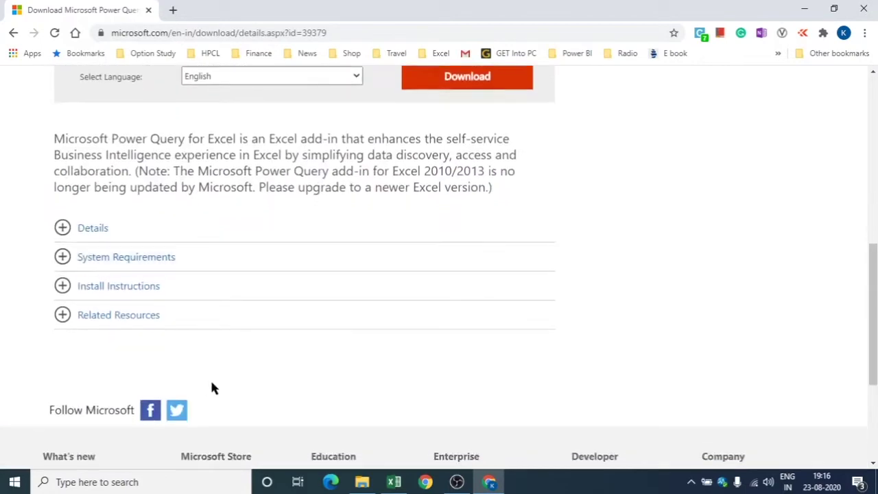
pyautogui.click(96, 236)
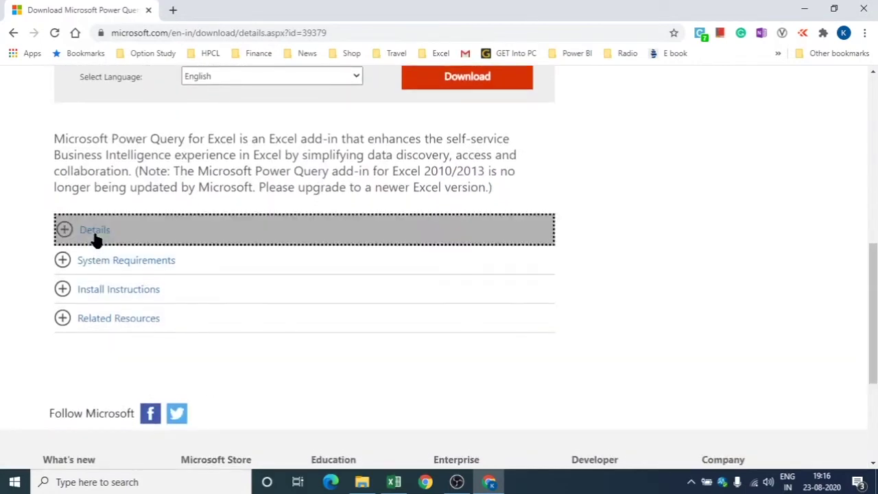
pyautogui.click(96, 237)
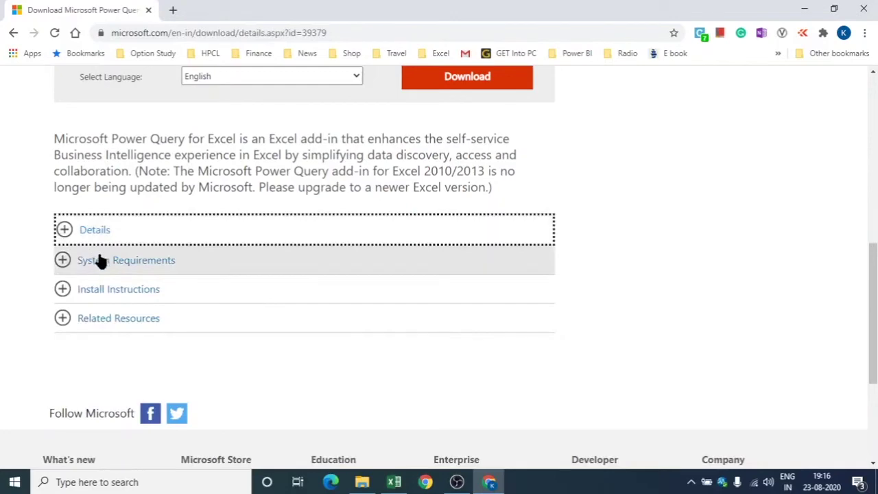
pyautogui.click(100, 260)
pyautogui.scroll(-2, 134, 389)
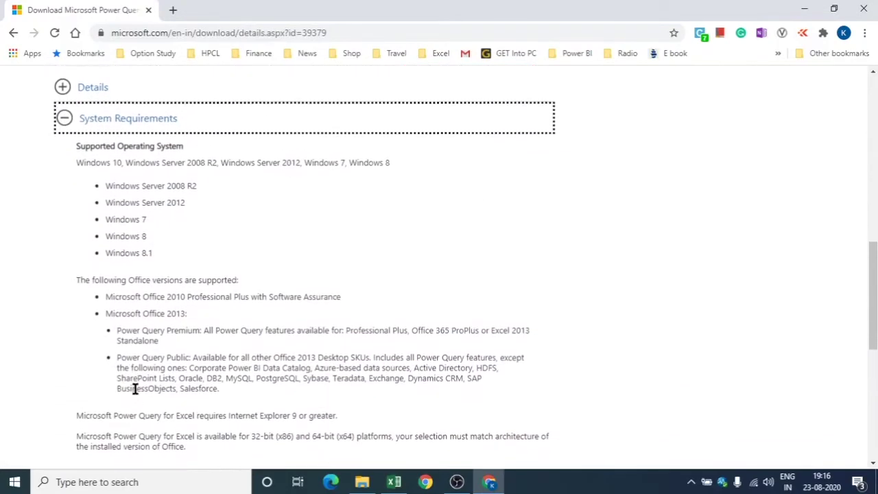
pyautogui.scroll(-2, 134, 389)
pyautogui.scroll(5, 135, 386)
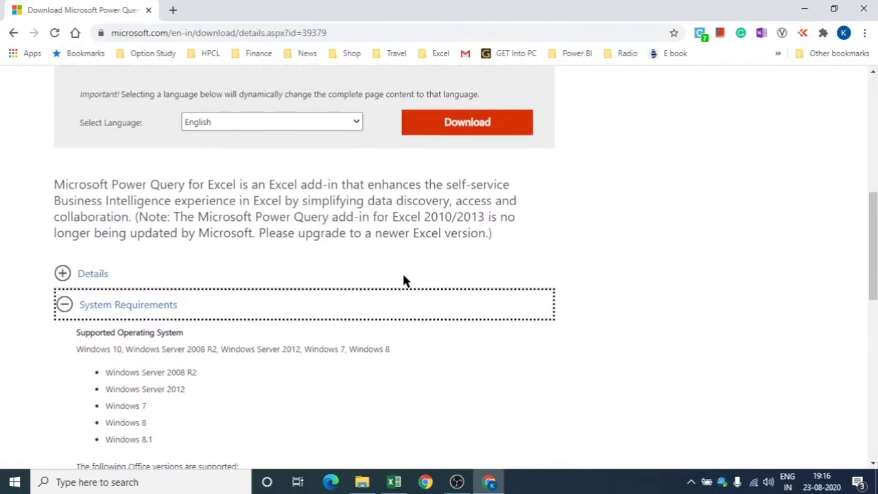
pyautogui.click(467, 123)
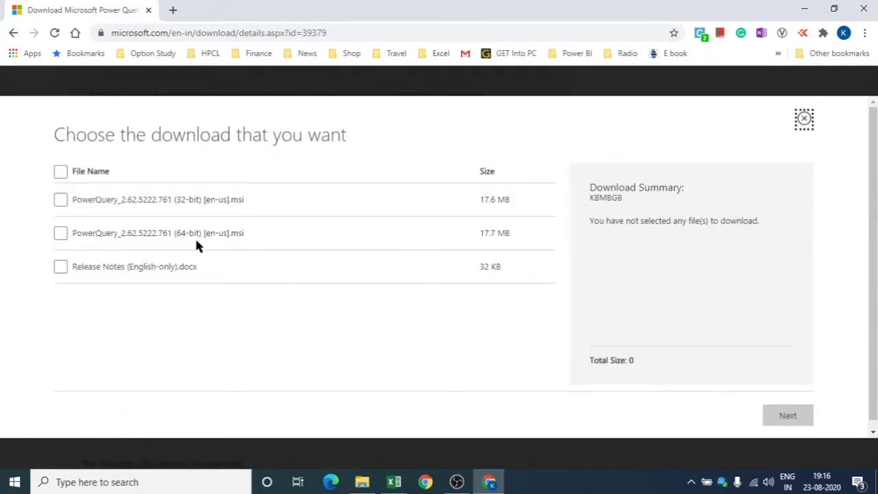
# - Check Excel's bitness in its About information and select PowerQuery_2.62.5222.761 (64-bit) [en-us].msi for download in Chrome
pyautogui.click(393, 481)
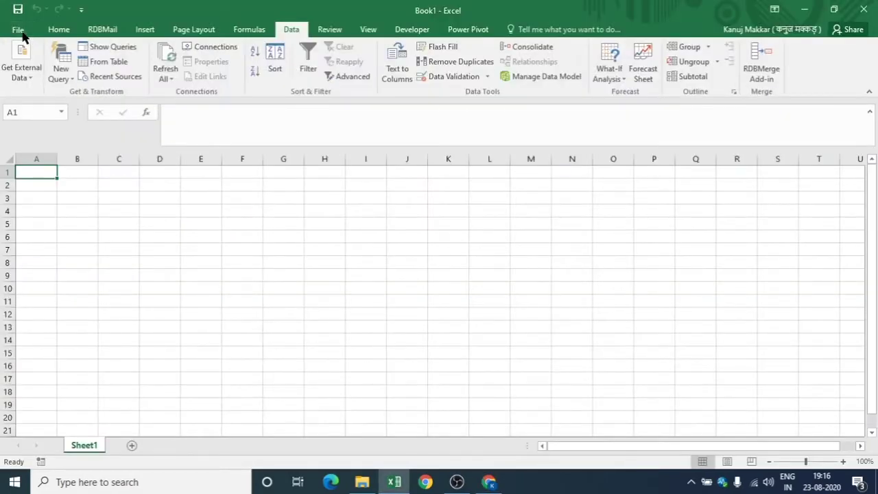
pyautogui.click(19, 30)
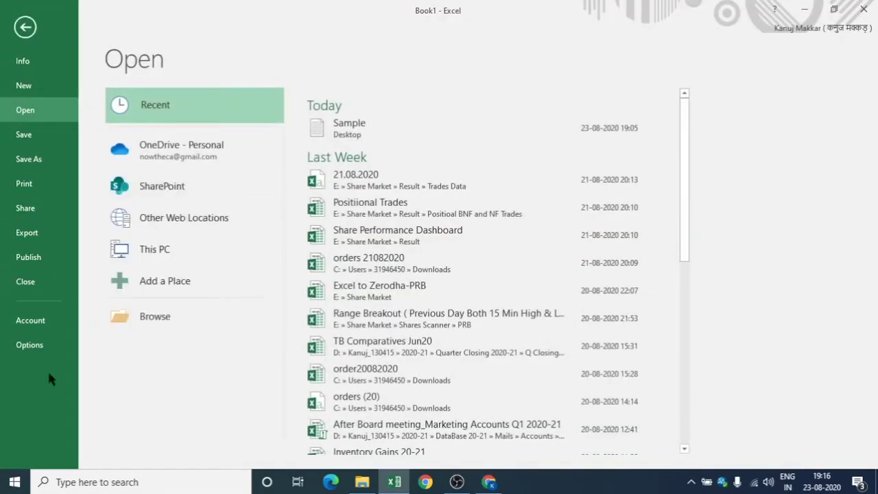
pyautogui.click(31, 327)
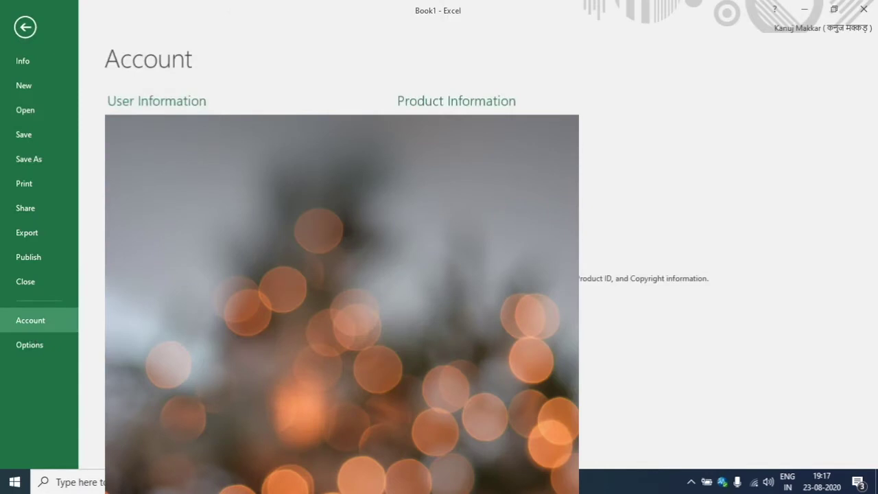
pyautogui.click(432, 275)
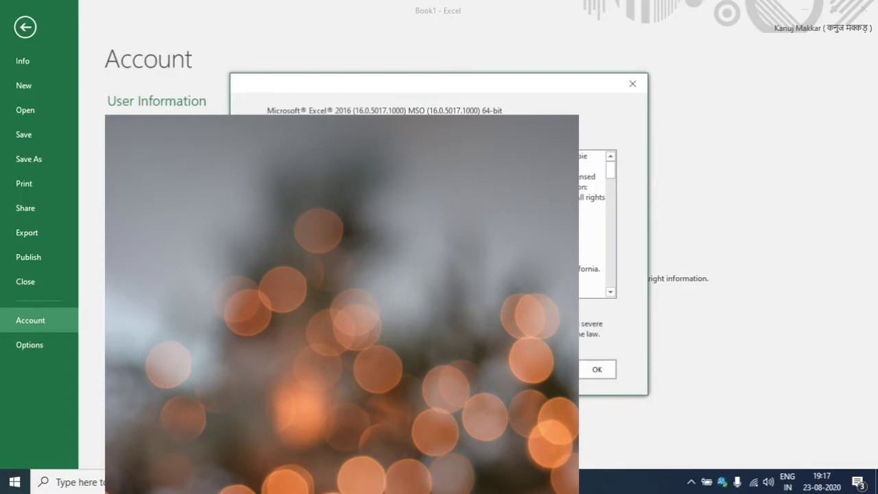
pyautogui.click(598, 372)
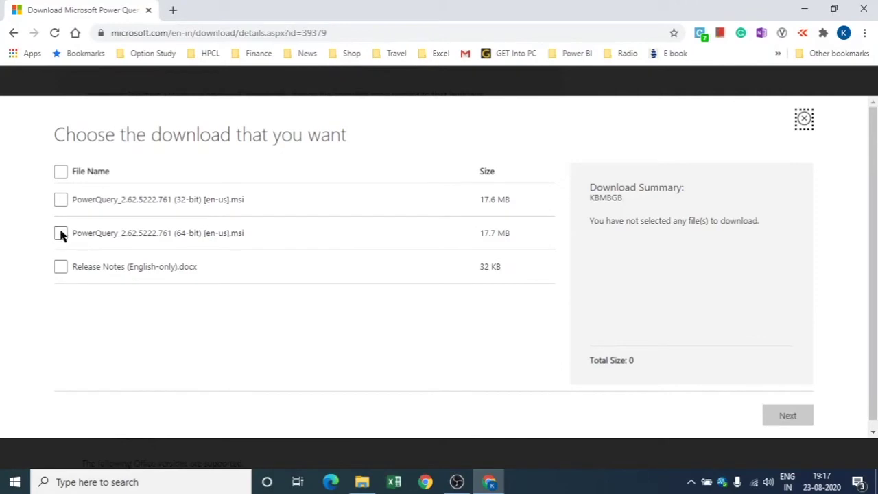
pyautogui.click(62, 233)
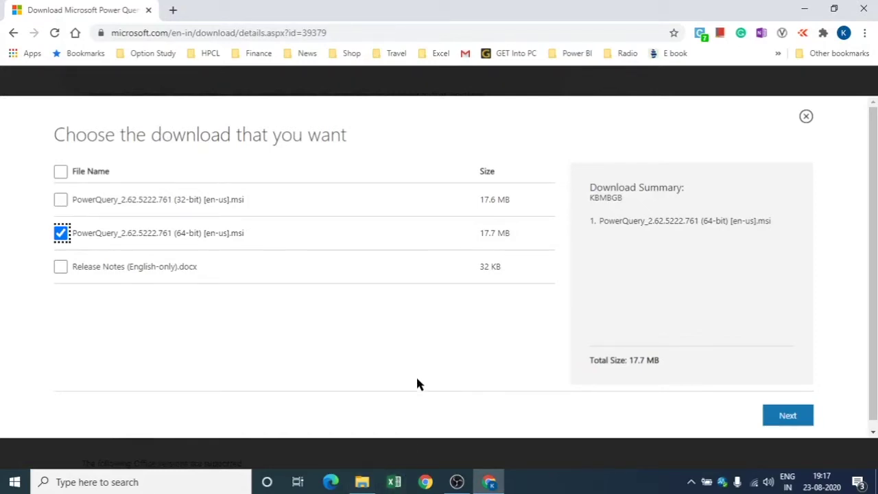
# - Switch to Excel, show the data commands and enter ETL, EXTRACT, TRANSFORM and LOAD in cells F5 to F8
pyautogui.click(399, 484)
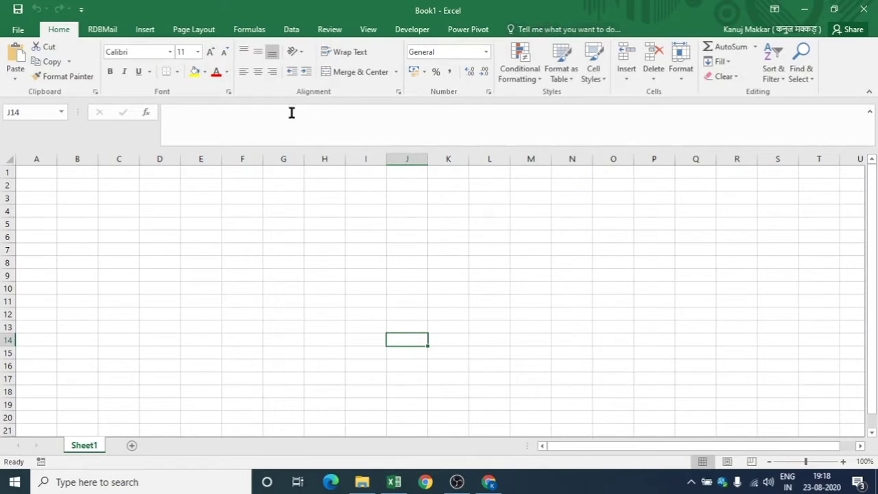
pyautogui.click(292, 32)
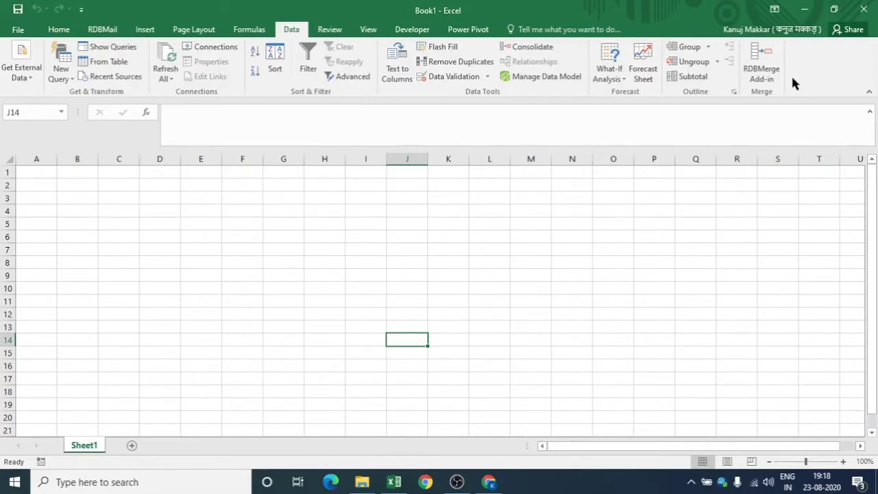
pyautogui.click(230, 232)
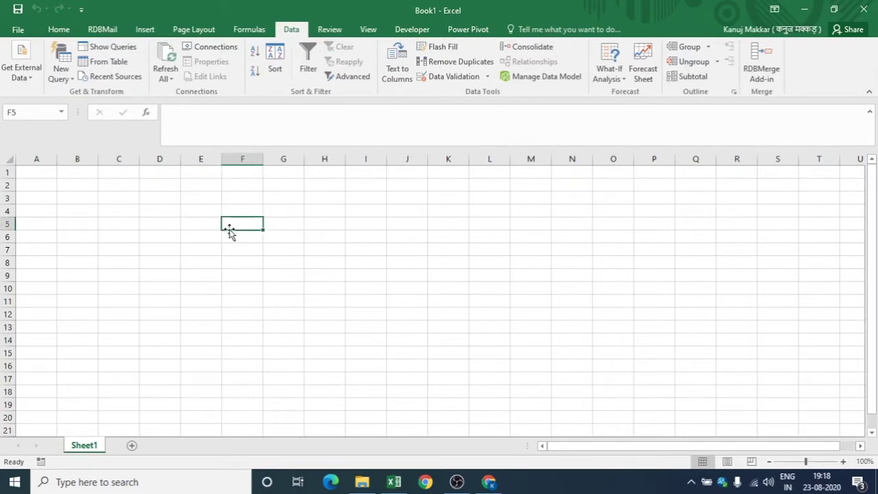
pyautogui.write('ETL')
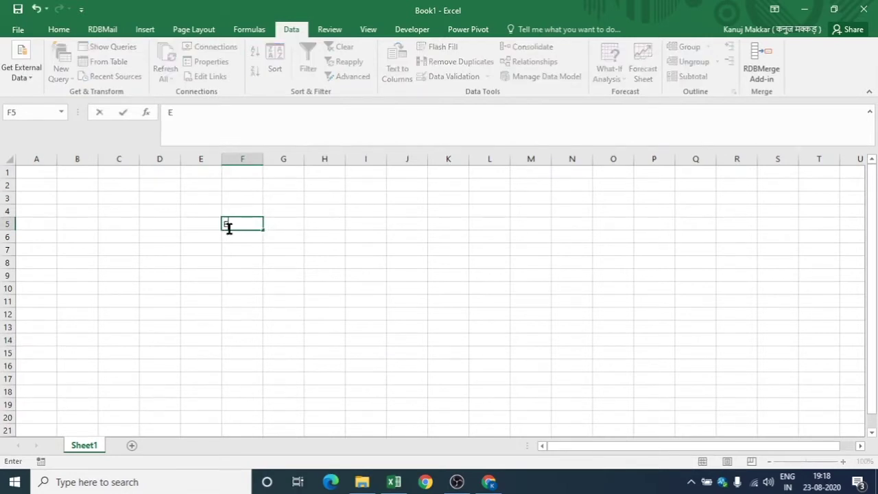
pyautogui.press('Return')
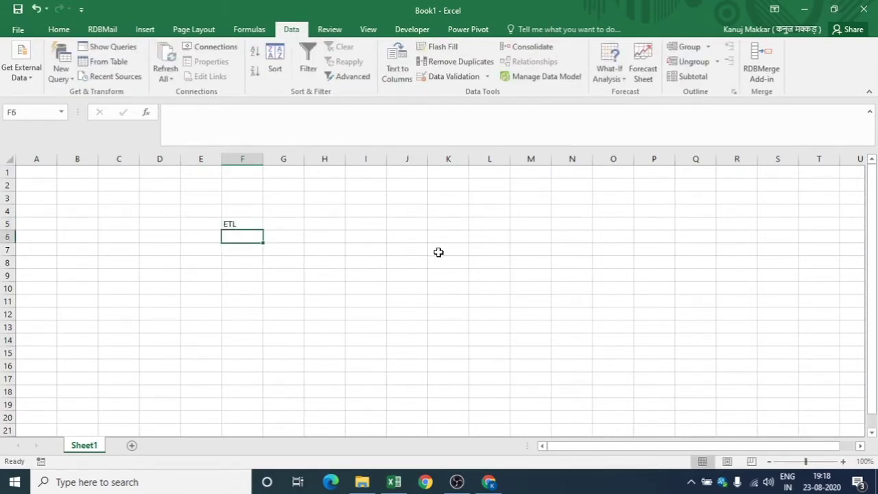
pyautogui.write('EXTRACT')
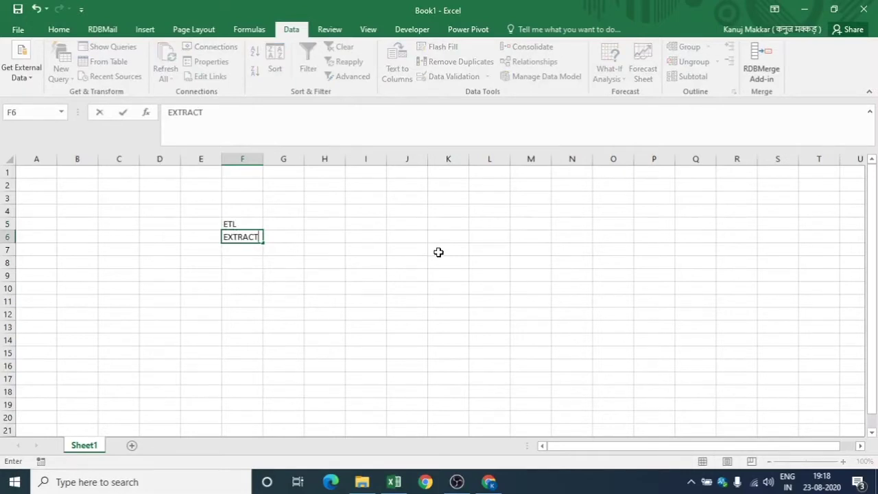
pyautogui.press('Return')
pyautogui.write('TRAN')
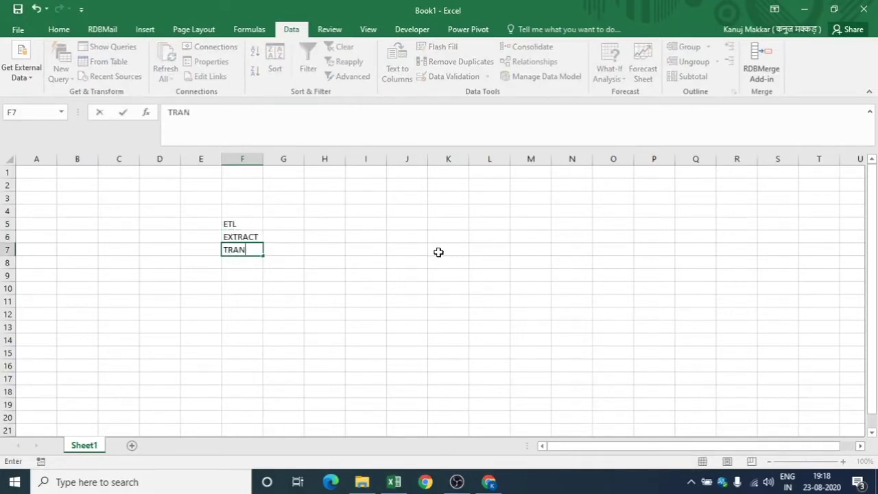
pyautogui.write('SFORM')
pyautogui.press('Return')
pyautogui.write('LOAD')
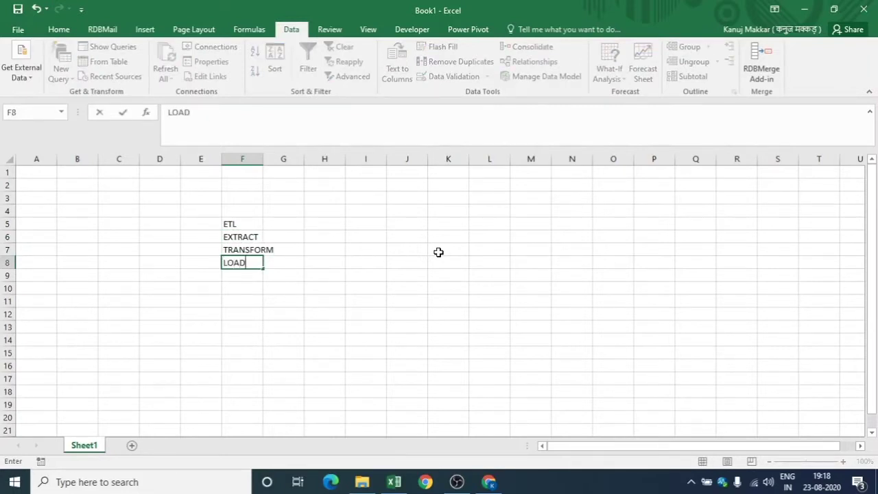
pyautogui.press('Return')
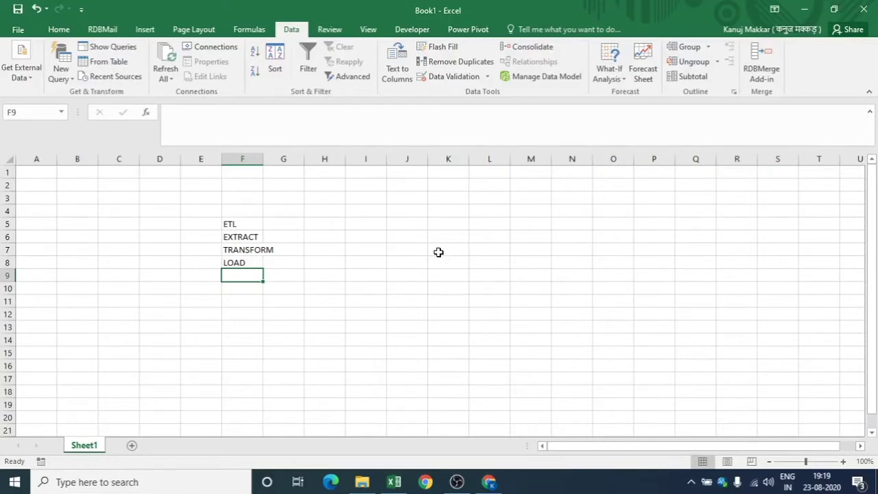
# - Review the external data import sources, including the other sources, and the options for creating a new query
pyautogui.click(17, 81)
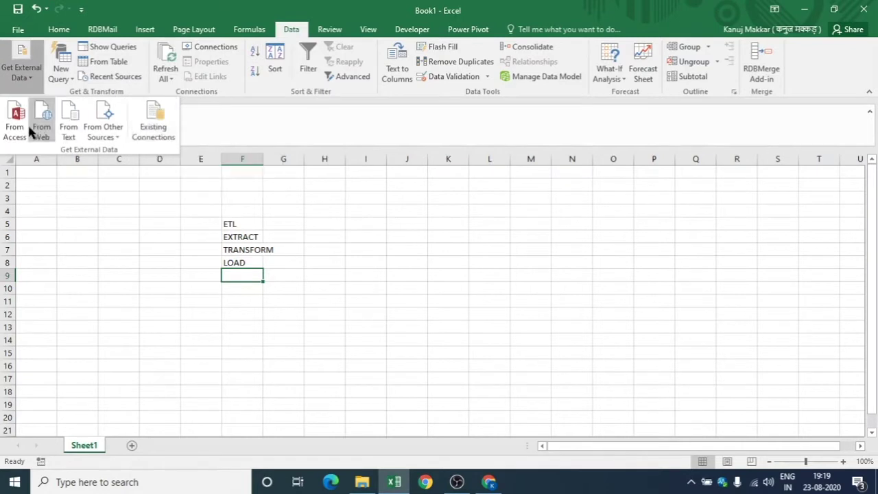
pyautogui.click(115, 140)
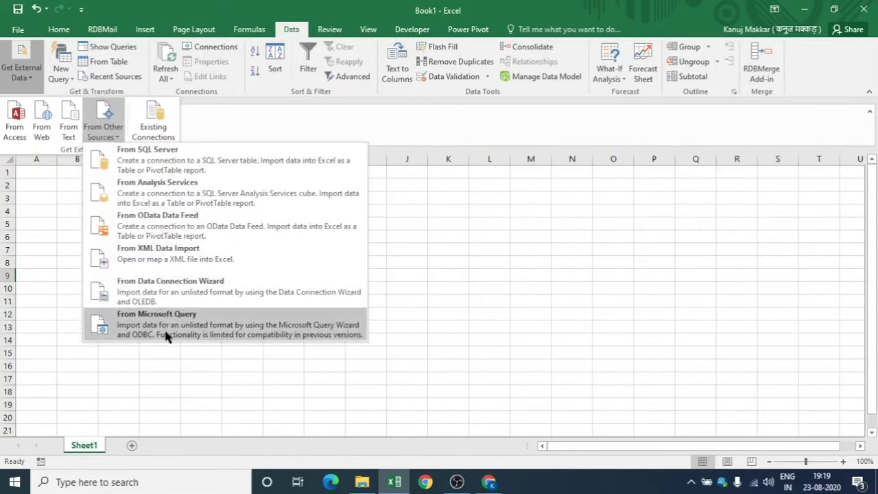
pyautogui.click(72, 81)
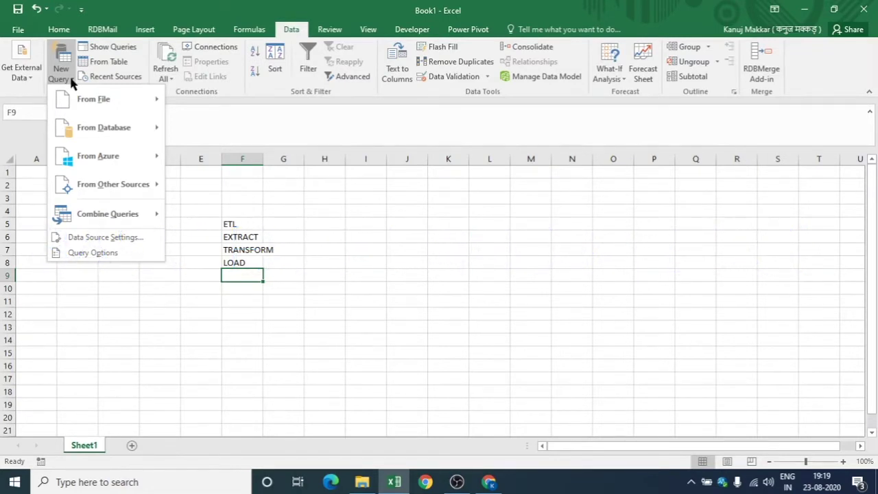
# - Enter the header Name/Product in H3 and fill H4 to H13 with Product1 through Product10
pyautogui.click(327, 195)
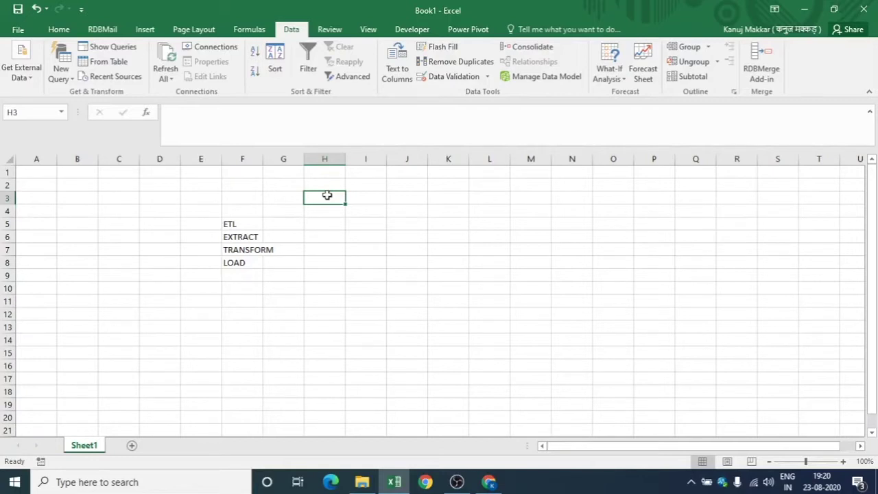
pyautogui.write('Name Product')
pyautogui.press('Return')
pyautogui.write('Product1')
pyautogui.press('Return')
pyautogui.write('Product2')
pyautogui.press('Return')
pyautogui.moveTo(324, 211); pyautogui.dragTo(324, 224)
pyautogui.moveTo(345, 231); pyautogui.dragTo(358, 328)
# - Enter the zone headers East, West, South and North in cells I3 to L3
pyautogui.click(366, 198)
pyautogui.write('East')
pyautogui.press('Tab')
pyautogui.write('West')
pyautogui.press('Tab')
pyautogui.write('South')
pyautogui.press('Tab')
pyautogui.write('North')
# - Fill I4:L13 with random numbers using =RANDBETWEEN(1000,6000) and convert the formulas to fixed values
pyautogui.click(366, 210)
pyautogui.write('=RANDBETWEEN(')
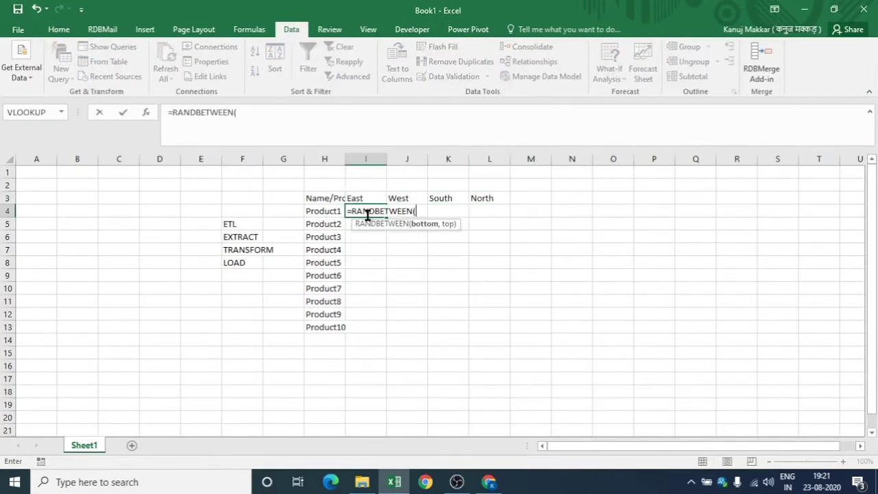
pyautogui.write('1000,6000)')
pyautogui.hotkey('ctrl', 'Return')
pyautogui.hotkey('ctrl', 'c')
pyautogui.moveTo(367, 215); pyautogui.dragTo(489, 327)
pyautogui.hotkey('ctrl', 'v')
pyautogui.hotkey('ctrl', 'c')
pyautogui.rightClick(368, 214)
pyautogui.click(407, 245)
pyautogui.press('Escape')
# - Convert the product data range H3:L13 into an Excel table with headers
pyautogui.click(414, 326)
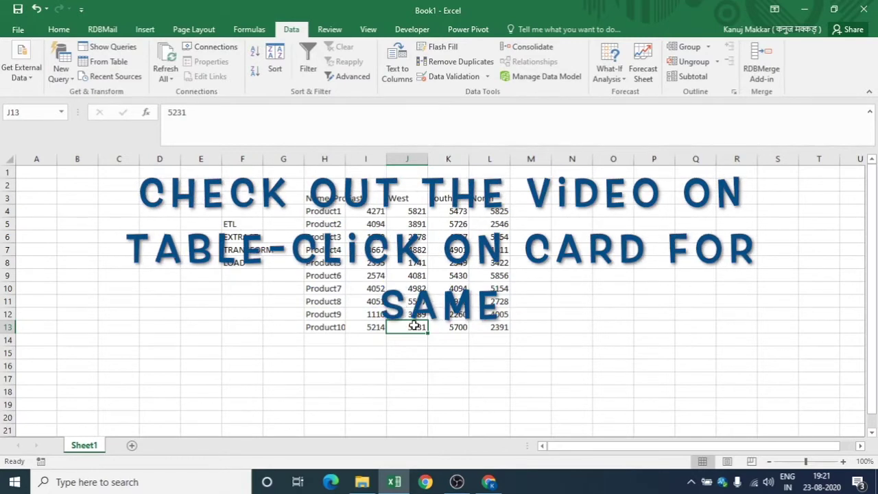
pyautogui.hotkey('ctrl', 't')
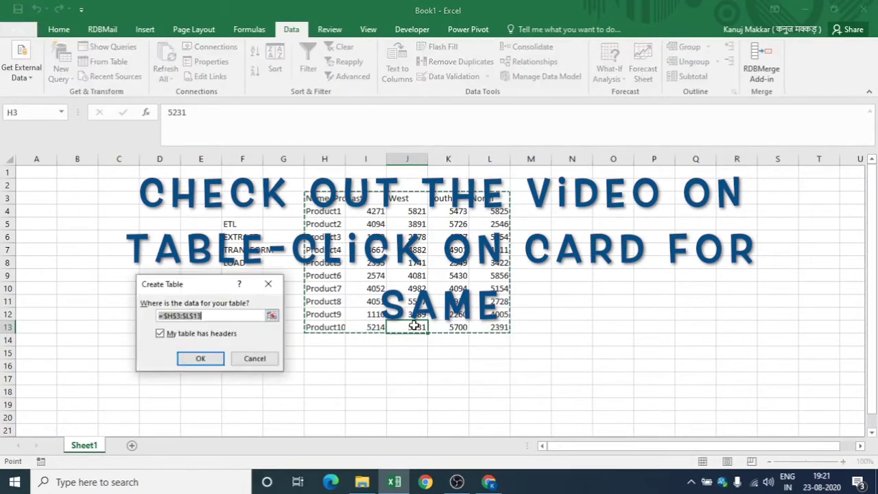
pyautogui.press('Return')
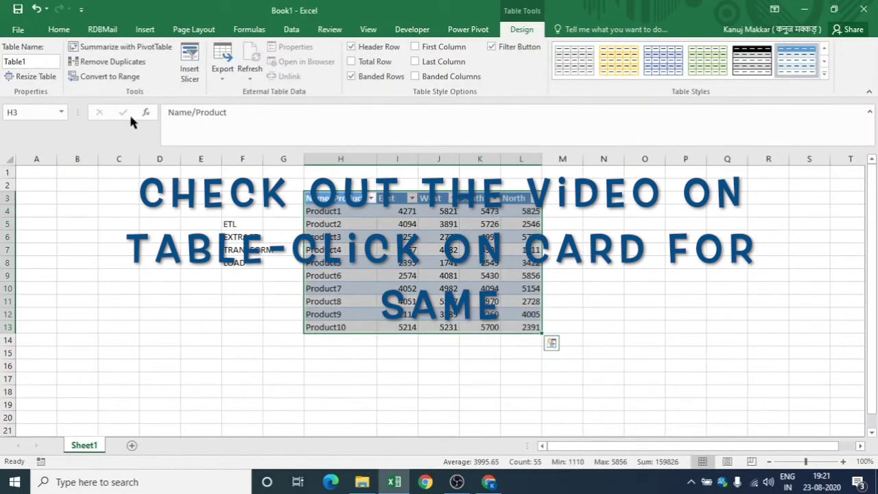
# - Rename the product table to Sales_Data
pyautogui.click(36, 62)
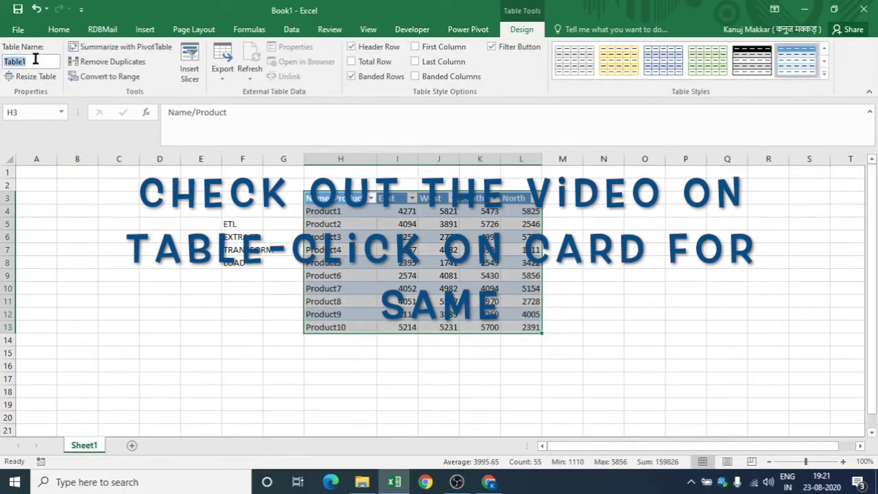
pyautogui.write('Sales_Date')
pyautogui.press('Home')
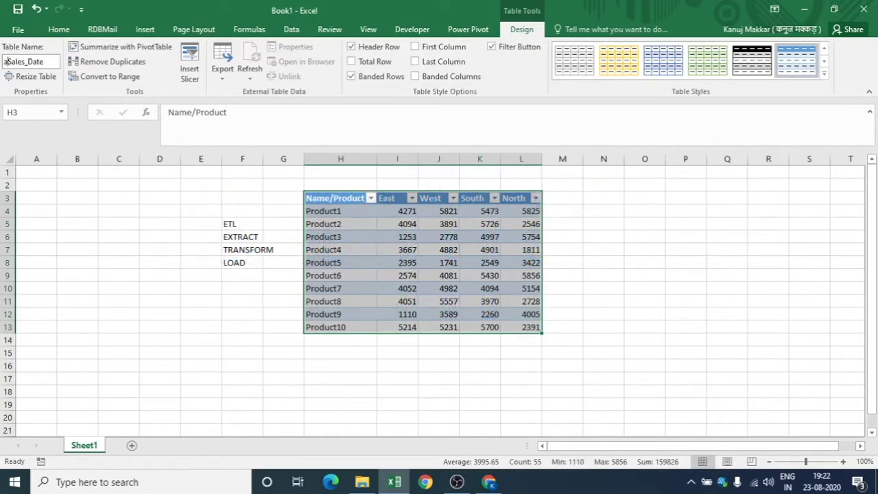
pyautogui.write('a')
pyautogui.press('BackSpace')
pyautogui.press('Right')
pyautogui.press('Right')
pyautogui.press('Right')
pyautogui.press('Right')
pyautogui.press('Right')
pyautogui.press('Right')
pyautogui.press('Right')
pyautogui.press('Right')
pyautogui.press('Right')
pyautogui.press('Right')
pyautogui.press('BackSpace')
pyautogui.write('a')
pyautogui.click(135, 260)
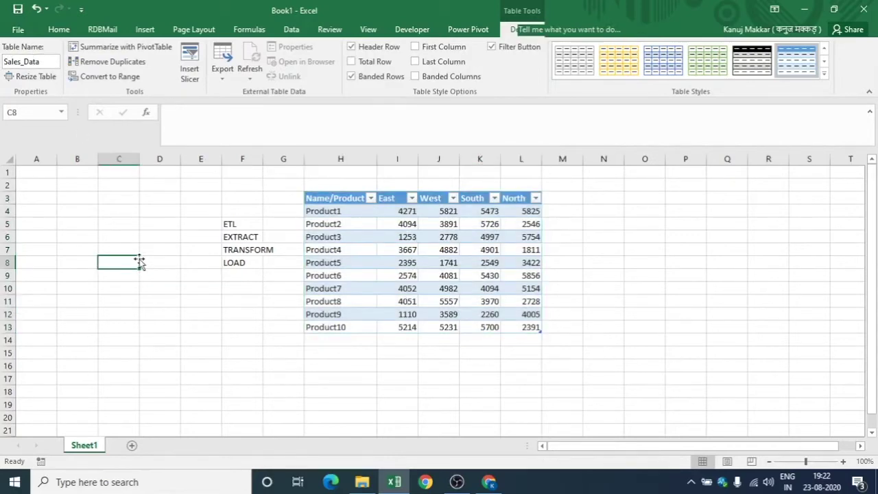
# - Load the Sales_Data table into the Power Query Editor as a query from a table
pyautogui.click(345, 235)
pyautogui.hotkey('alt', 'a')
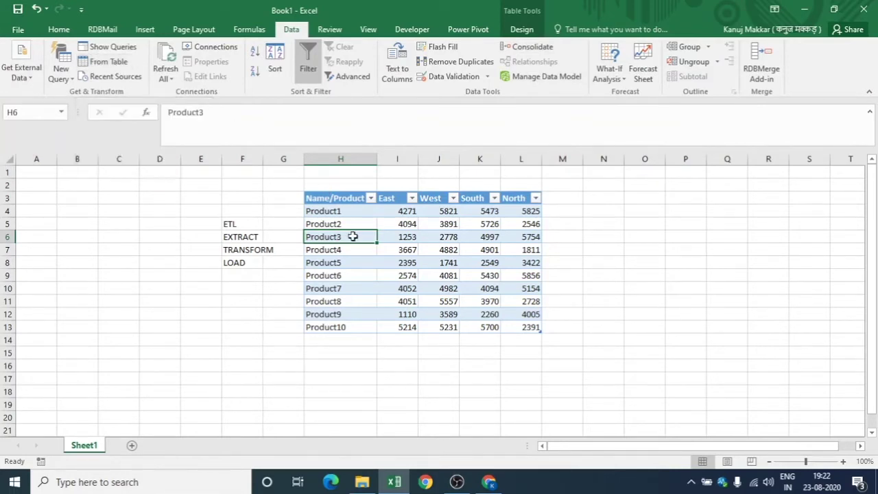
pyautogui.click(105, 63)
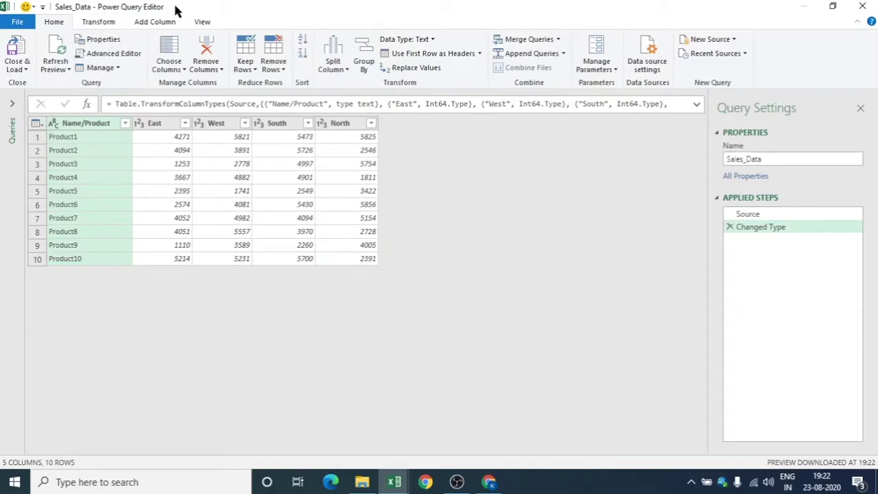
# - Examine the Close & Load choices and the query name in the Power Query Editor, and expand the formula bar
pyautogui.click(20, 70)
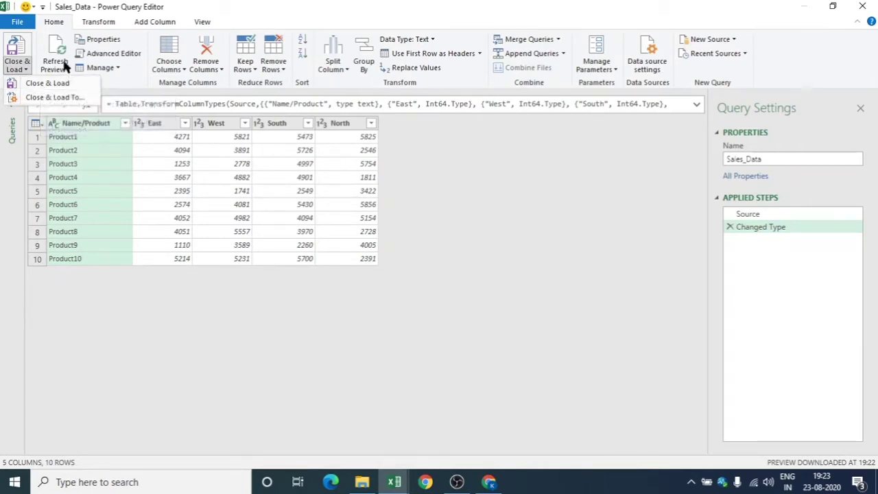
pyautogui.click(2, 122)
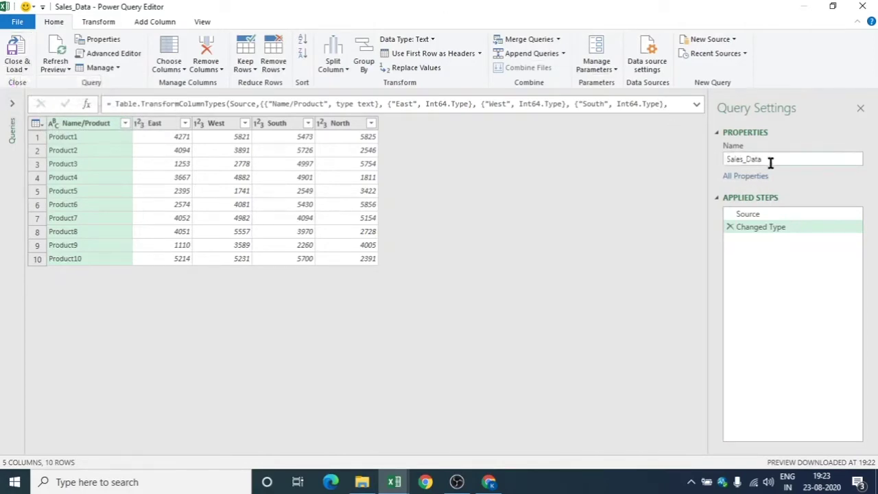
pyautogui.moveTo(782, 161); pyautogui.dragTo(683, 169)
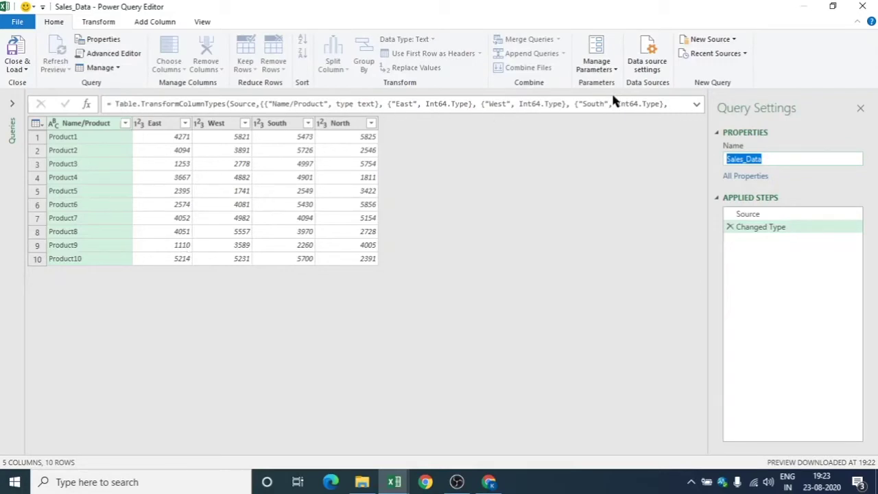
pyautogui.click(695, 107)
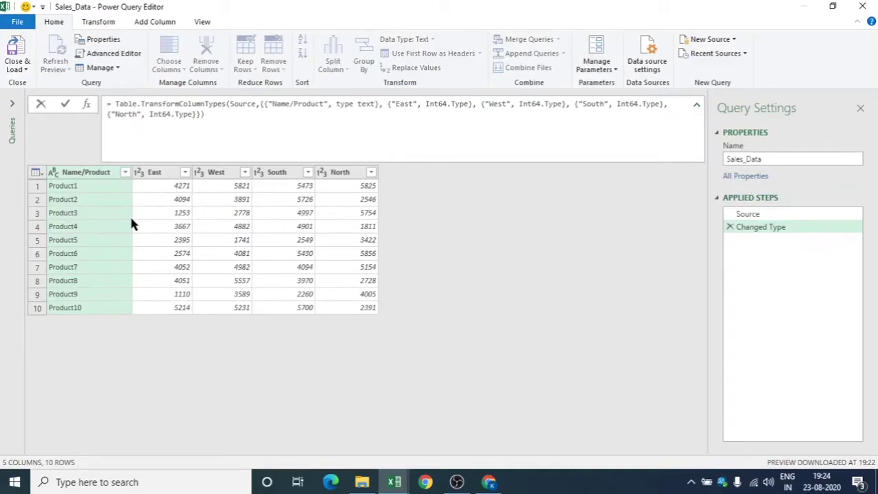
# - Expand the list of queries and examine the commands available for the Sales_Data query
pyautogui.click(13, 109)
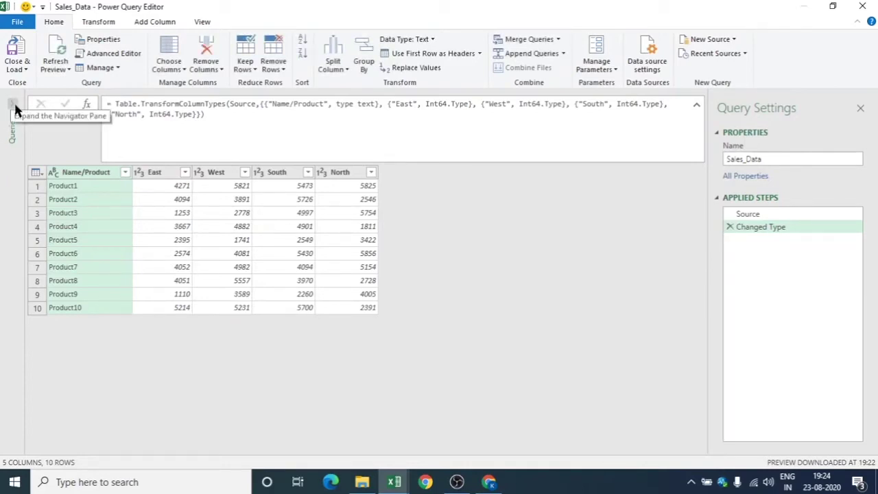
pyautogui.click(14, 107)
pyautogui.click(39, 122)
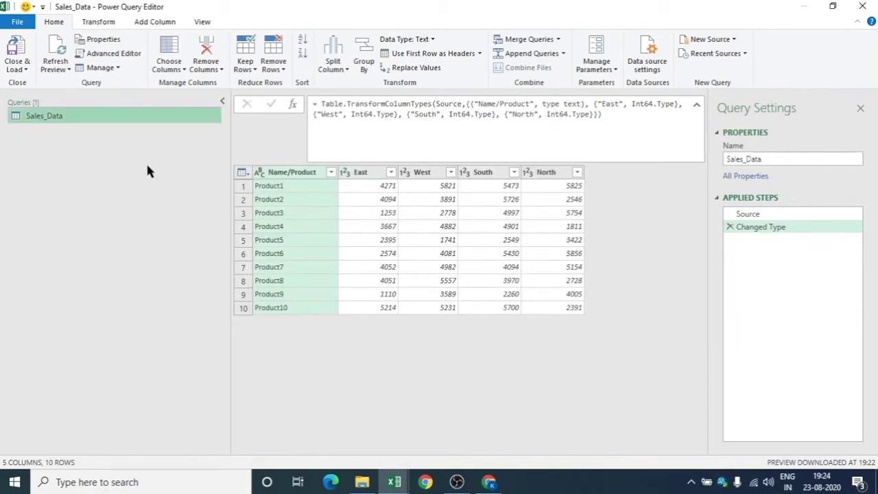
pyautogui.rightClick(87, 118)
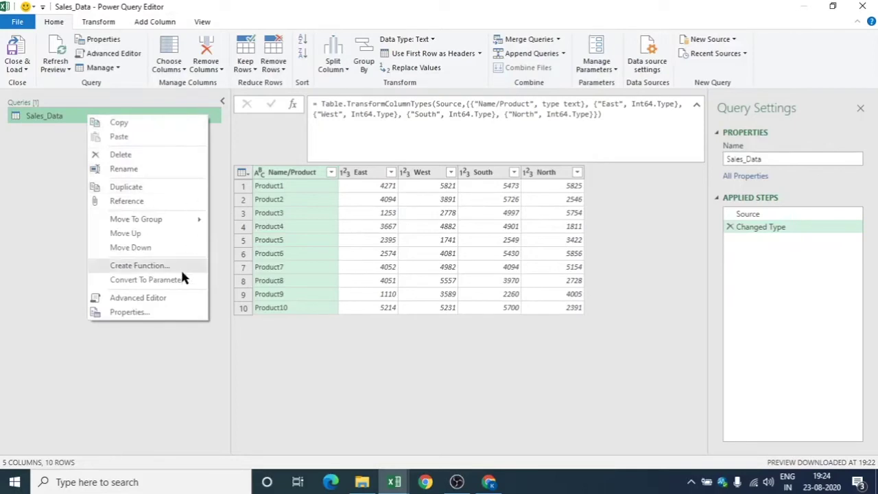
pyautogui.click(32, 115)
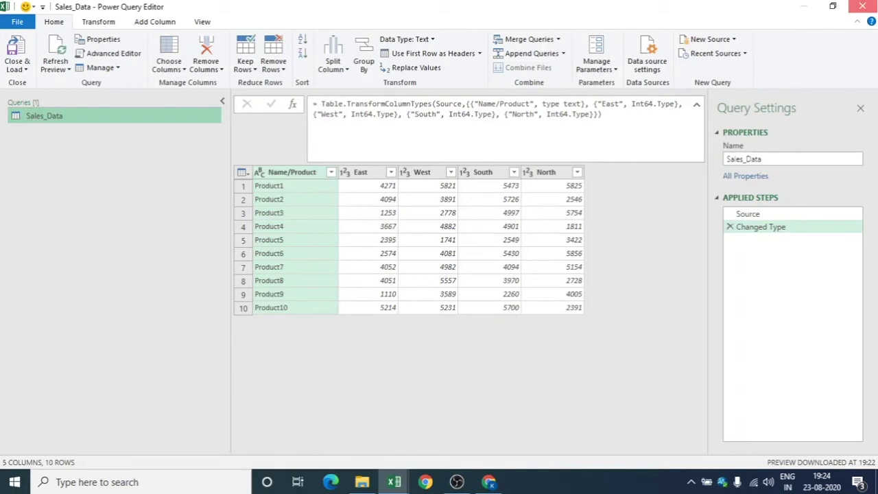
# - Close the Power Query Editor keeping the changes, and compare the loaded table on Sheet2 with the source on Sheet1
pyautogui.click(862, 6)
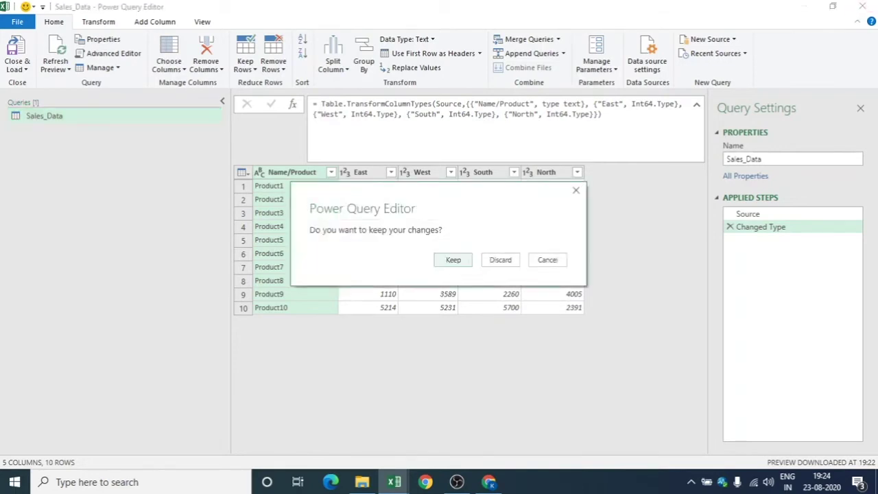
pyautogui.click(454, 260)
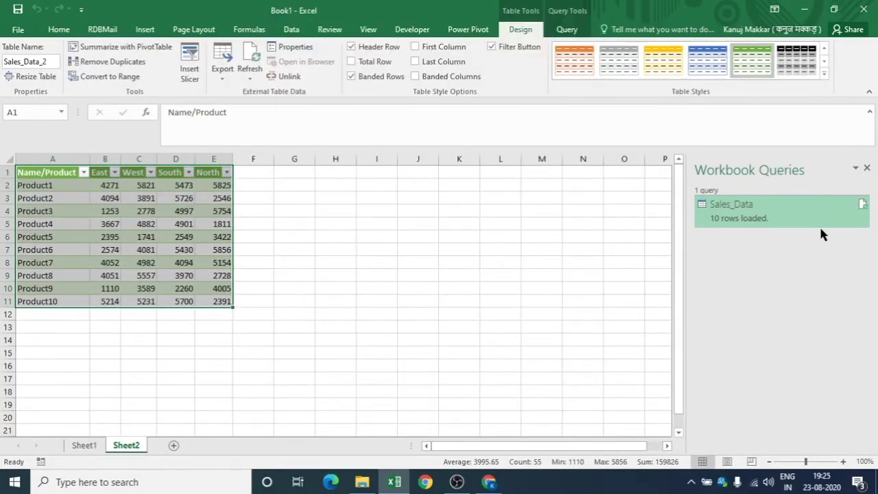
pyautogui.click(80, 445)
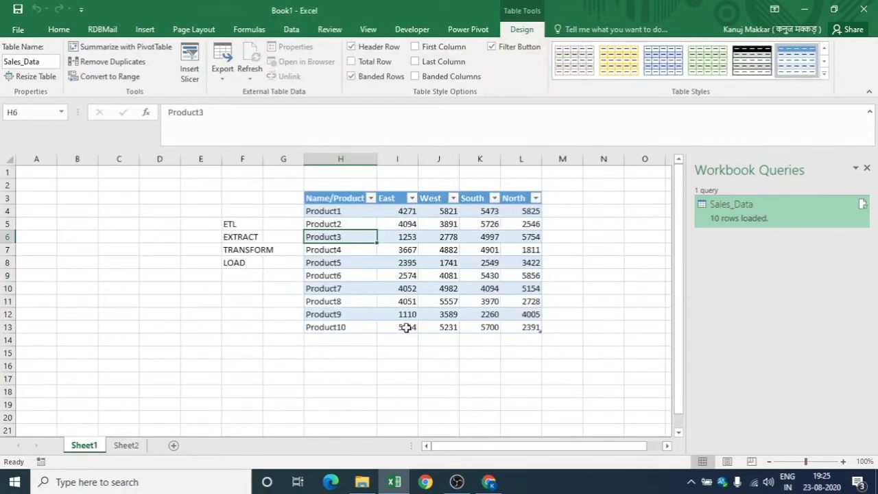
pyautogui.click(131, 446)
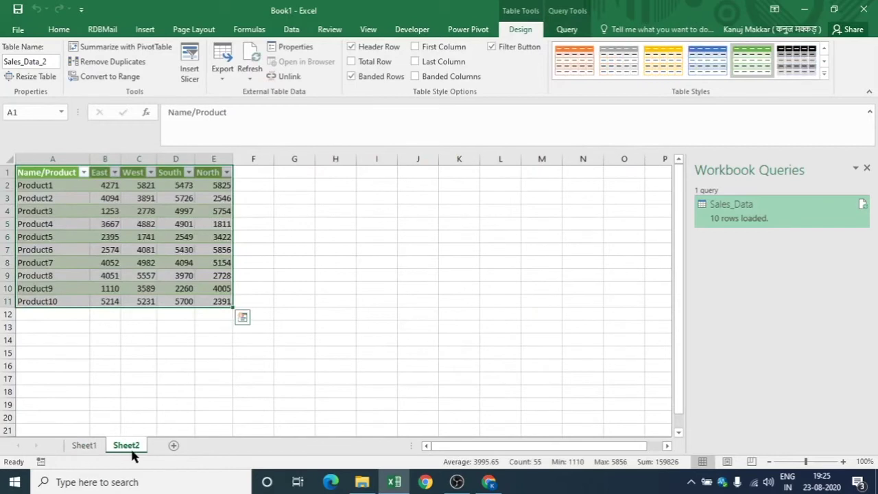
# - Delete Sheet2 with its loaded query table from the workbook
pyautogui.rightClick(134, 454)
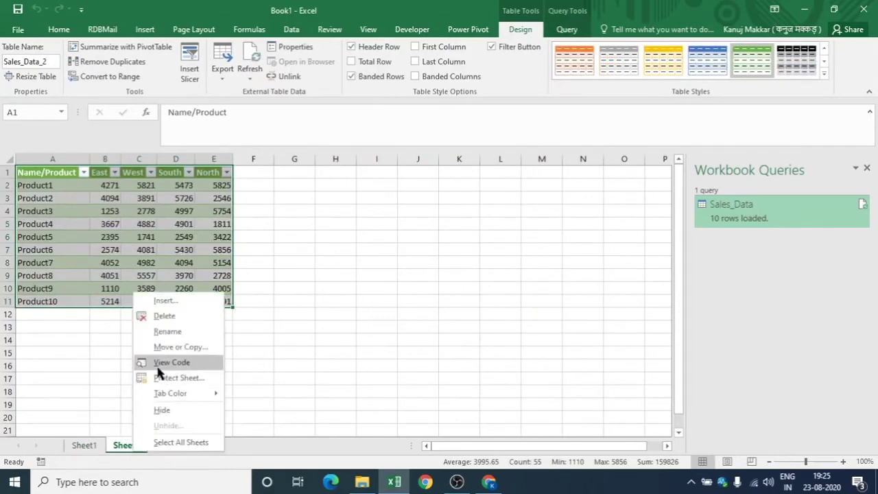
pyautogui.click(167, 315)
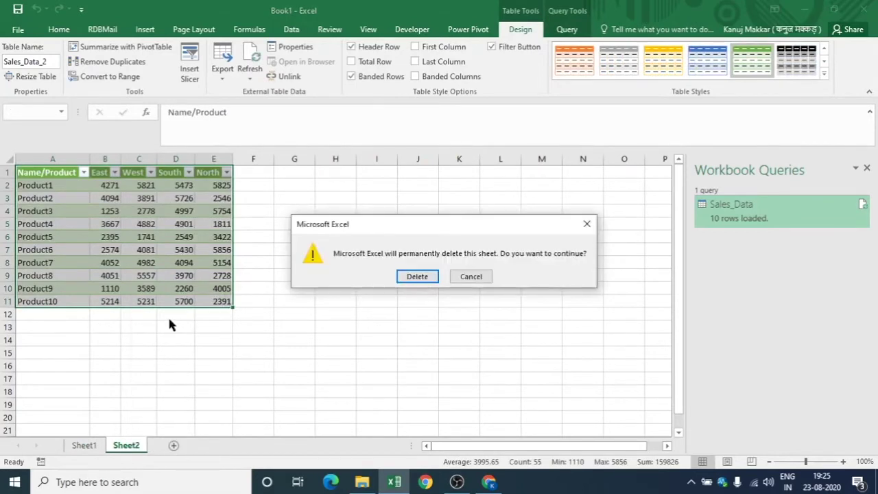
pyautogui.click(419, 276)
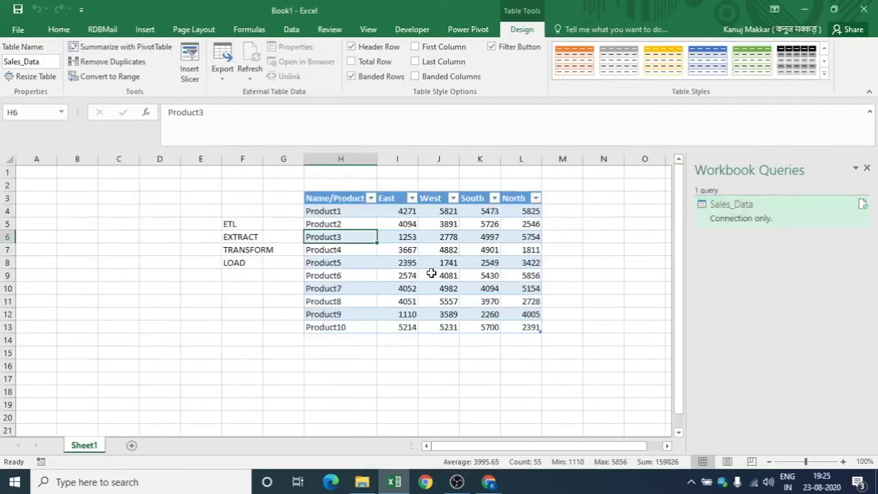
# - Preview the Sales_Data query, reopen it in the Power Query Editor to check the Close & Load choices, and close the editor
pyautogui.moveTo(761, 217)
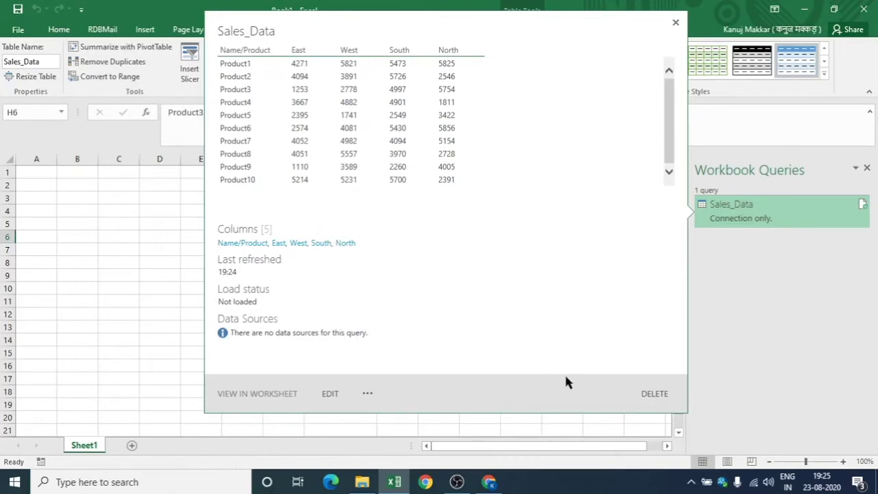
pyautogui.doubleClick(781, 218)
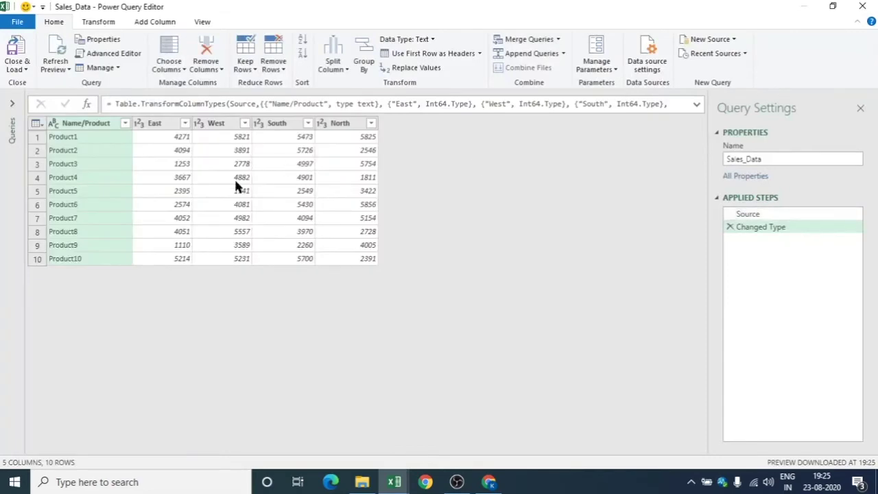
pyautogui.click(18, 68)
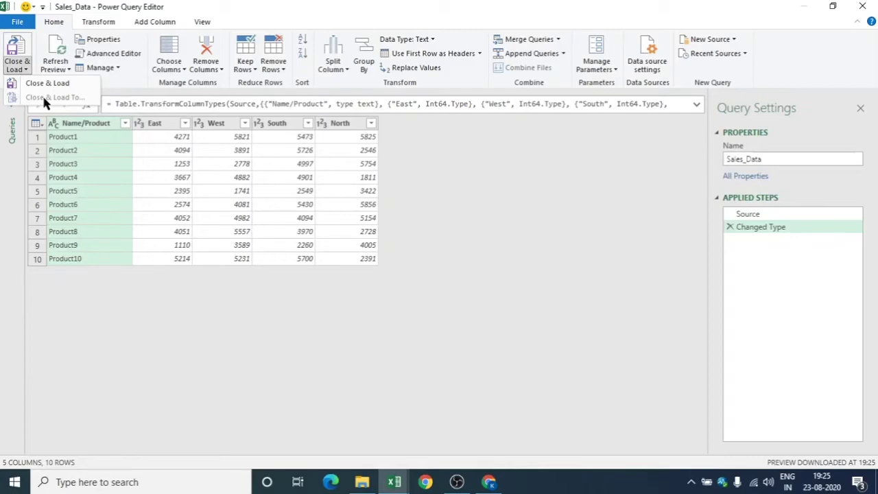
pyautogui.click(866, 7)
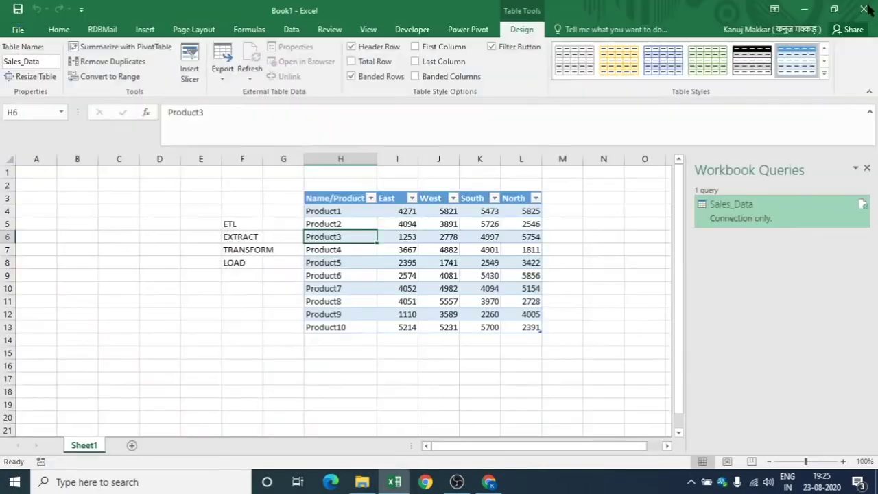
# - Add a new worksheet and enter a Manager and Zone list in A1:B5 pairing A–North, B–East, C–West and D–South
pyautogui.click(131, 448)
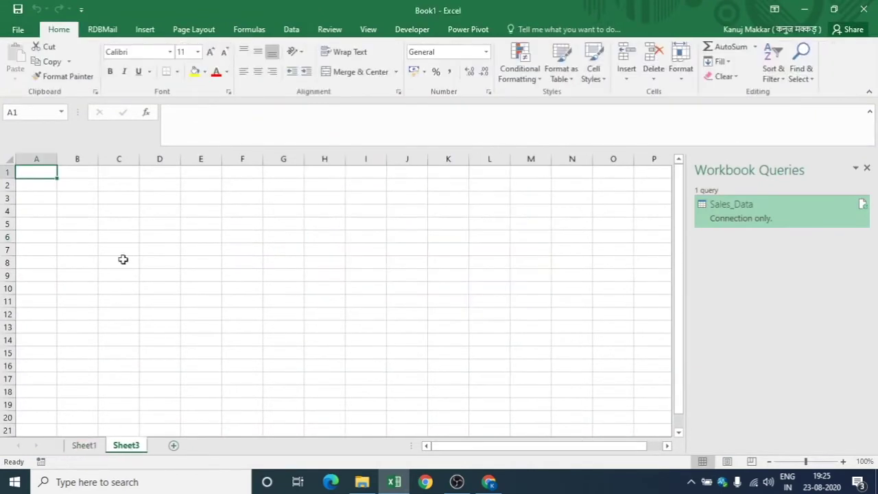
pyautogui.write('Manager')
pyautogui.press('Tab')
pyautogui.write('Zone North East West South')
pyautogui.press('Left')
pyautogui.hotkey('ctrl', 'Up')
pyautogui.press('Down')
pyautogui.write('A B C D')
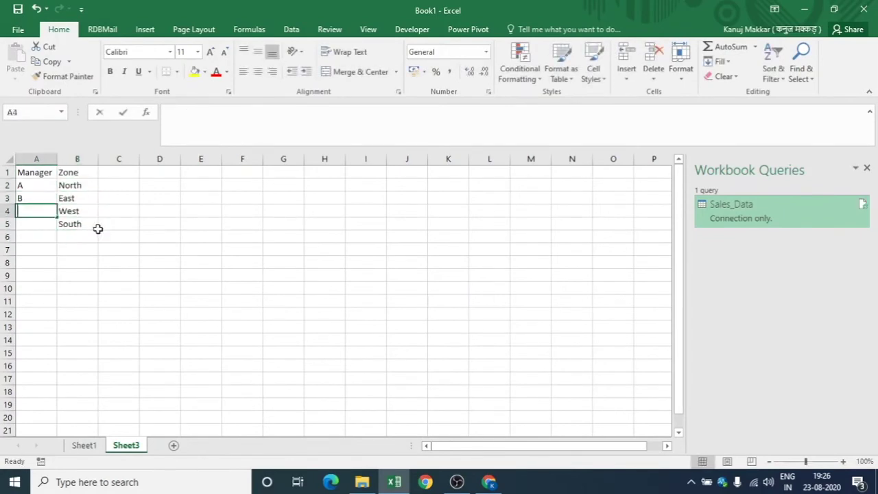
pyautogui.click(60, 199)
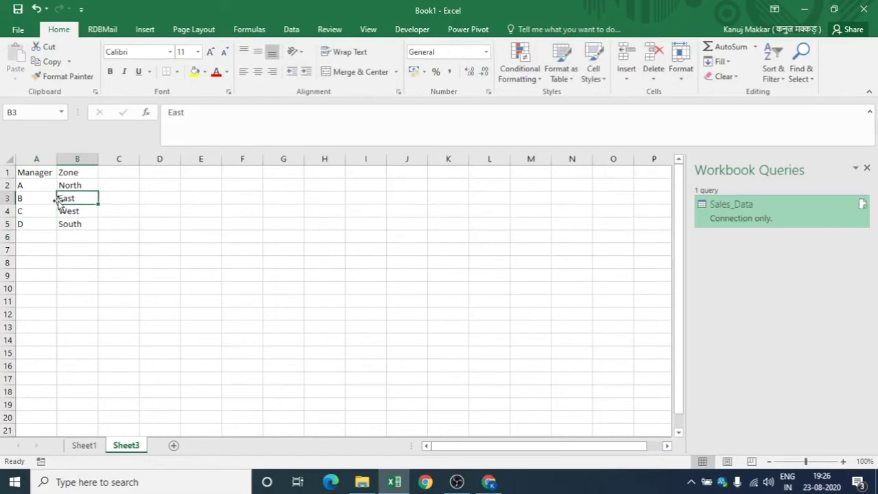
# - Convert the Manager and Zone range A1:B5 into a table with headers and bring it into the Power Query Editor
pyautogui.click(277, 32)
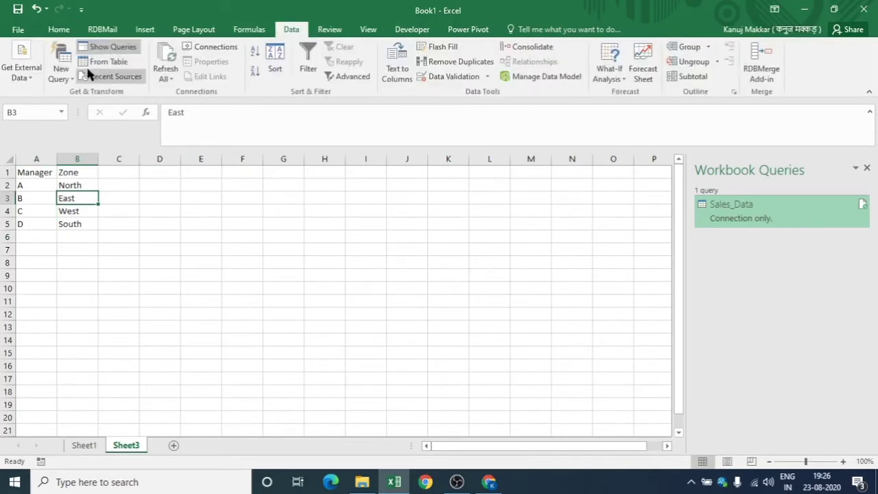
pyautogui.click(108, 62)
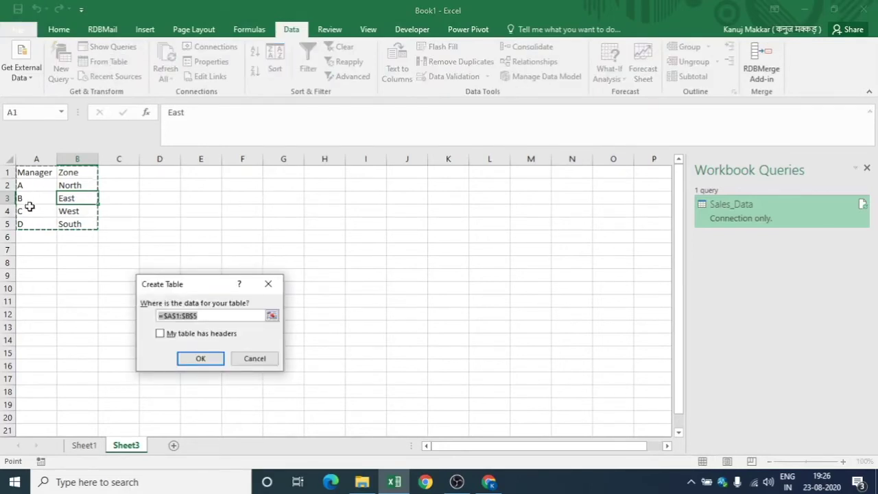
pyautogui.click(160, 333)
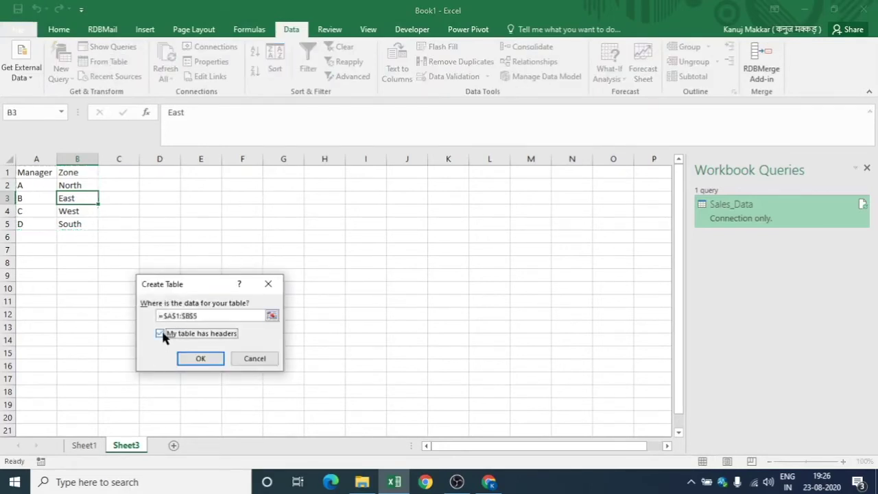
pyautogui.click(201, 361)
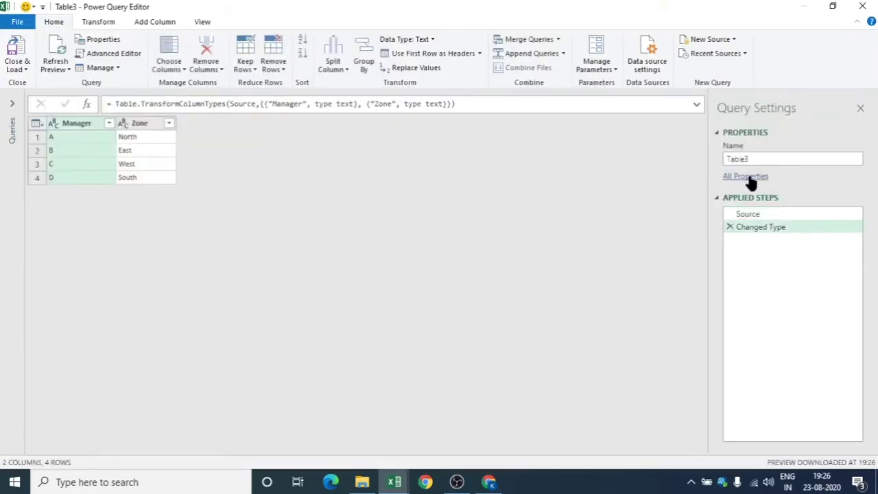
# - Rename the Manager and Zone query as Manager_Data
pyautogui.moveTo(761, 160); pyautogui.dragTo(706, 160)
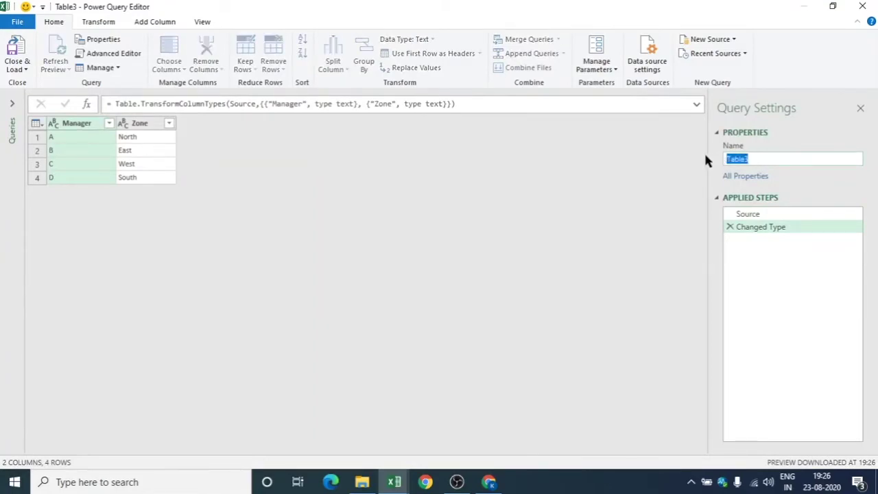
pyautogui.write('Manager_Data')
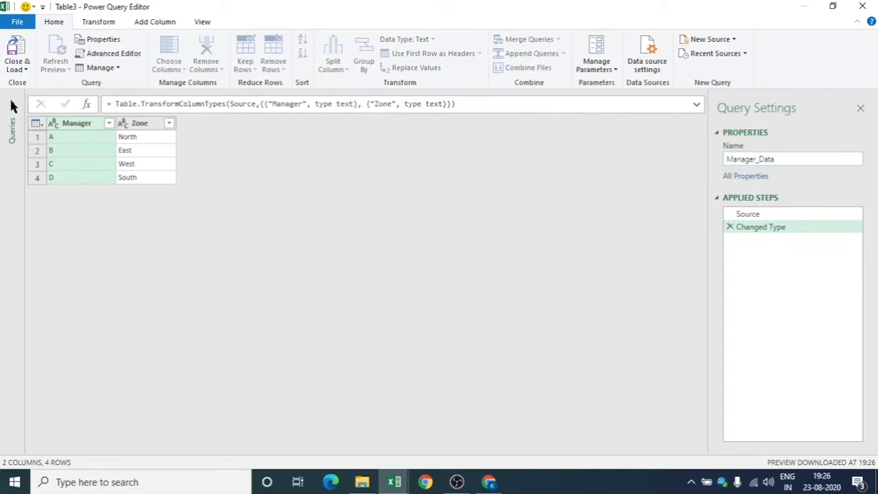
pyautogui.press('Return')
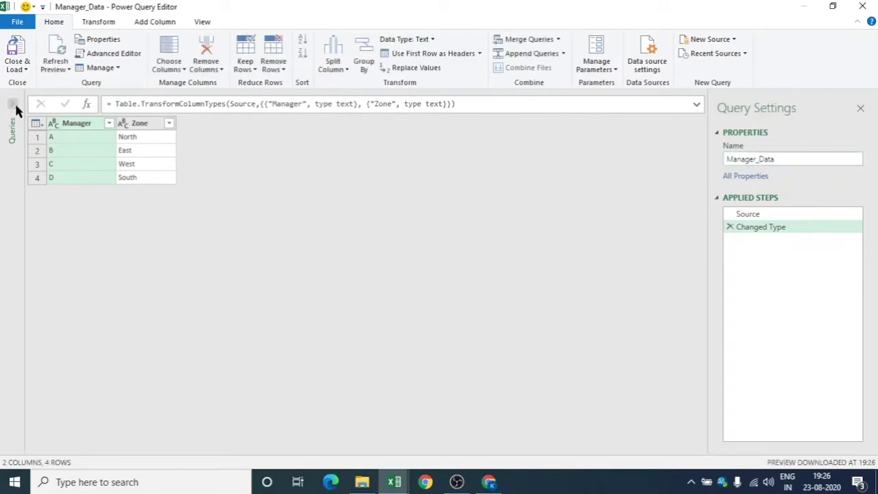
# - Show the list of queries and compare the data previews of Sales_Data and Manager_Data
pyautogui.click(12, 106)
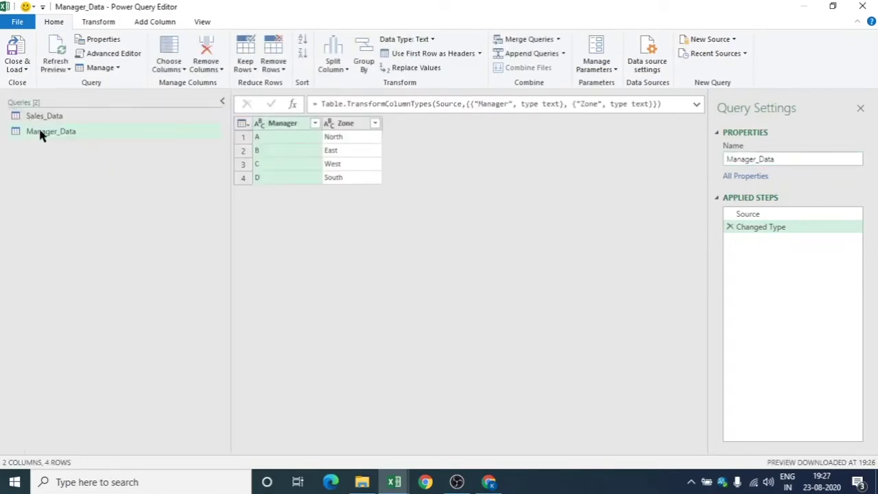
pyautogui.click(42, 116)
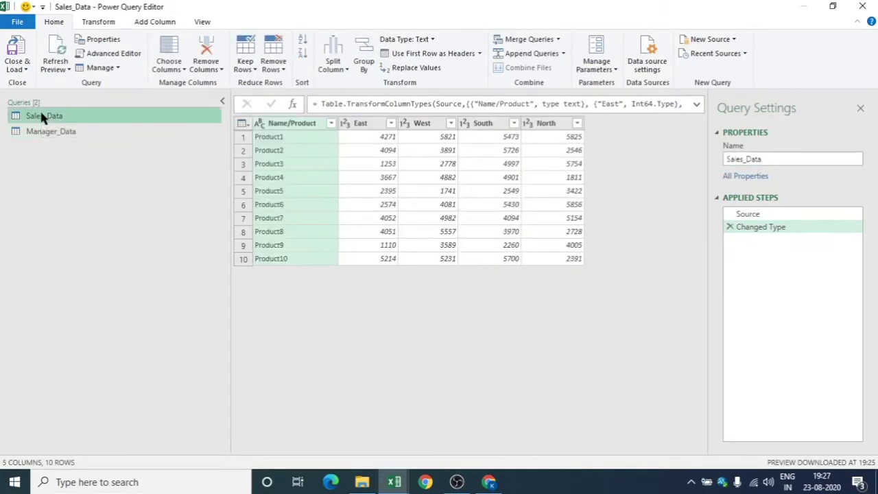
pyautogui.click(48, 136)
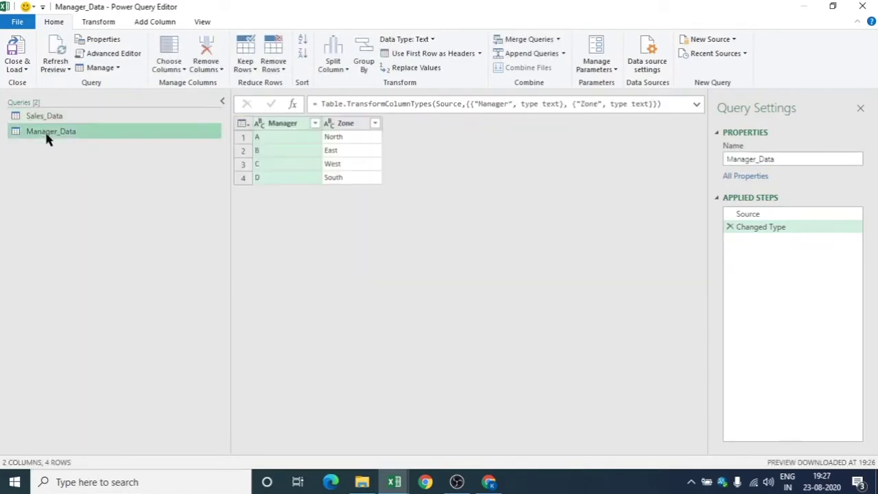
pyautogui.click(31, 115)
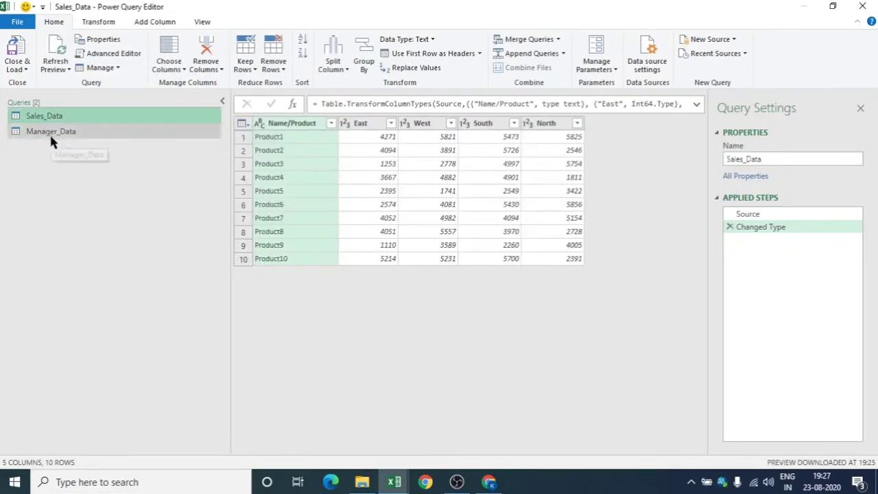
pyautogui.click(51, 136)
# - Close the Power Query Editor keeping the changes, and delete Sheet4 with its loaded Manager_Data table
pyautogui.click(862, 6)
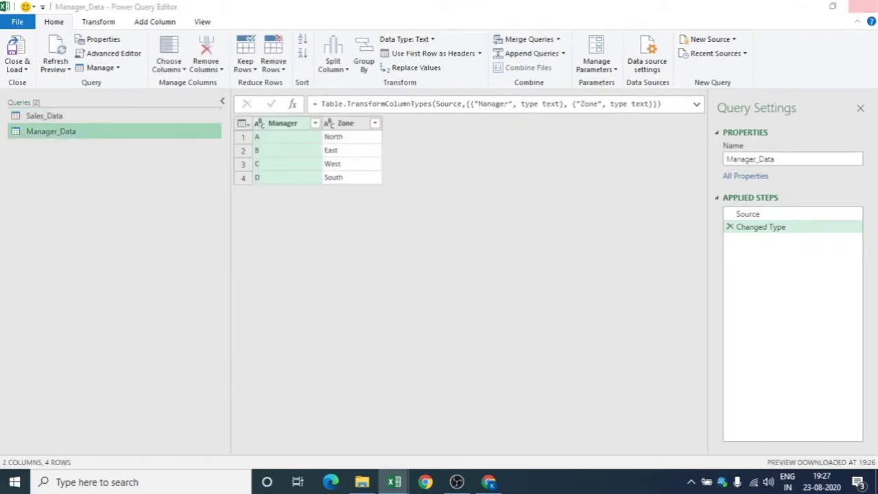
pyautogui.click(442, 259)
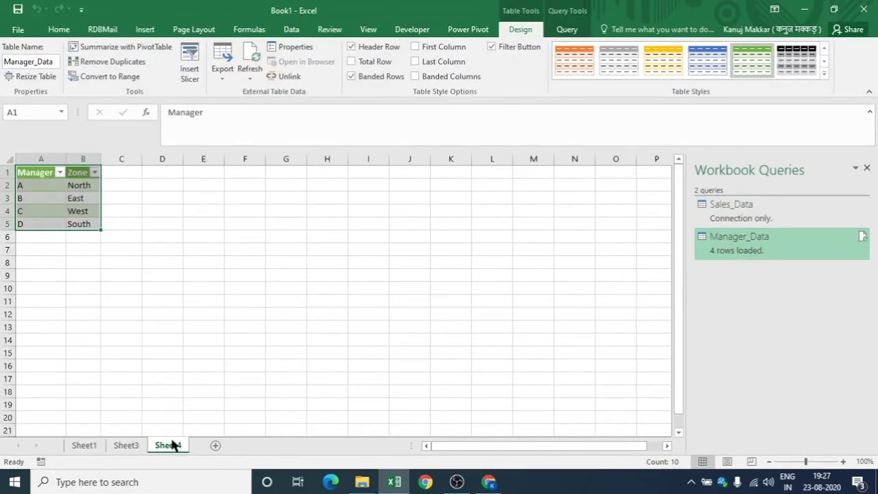
pyautogui.rightClick(172, 445)
pyautogui.click(198, 306)
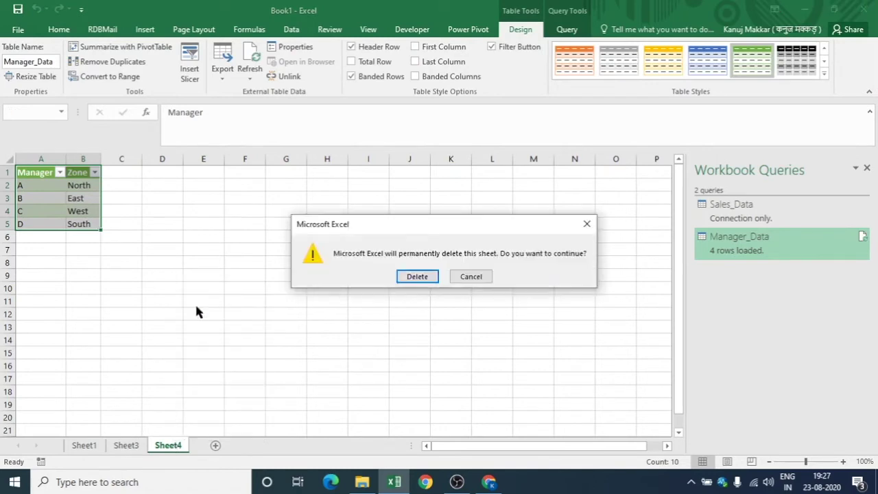
pyautogui.click(410, 276)
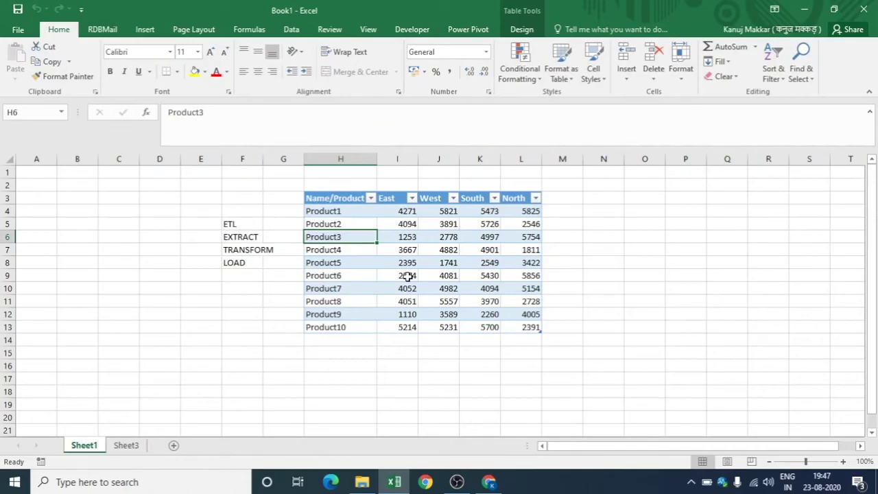
# - Open the Sample text file on the desktop to review its contents, close it, and return to the Excel workbook
pyautogui.press('super+d')
pyautogui.doubleClick(359, 24)
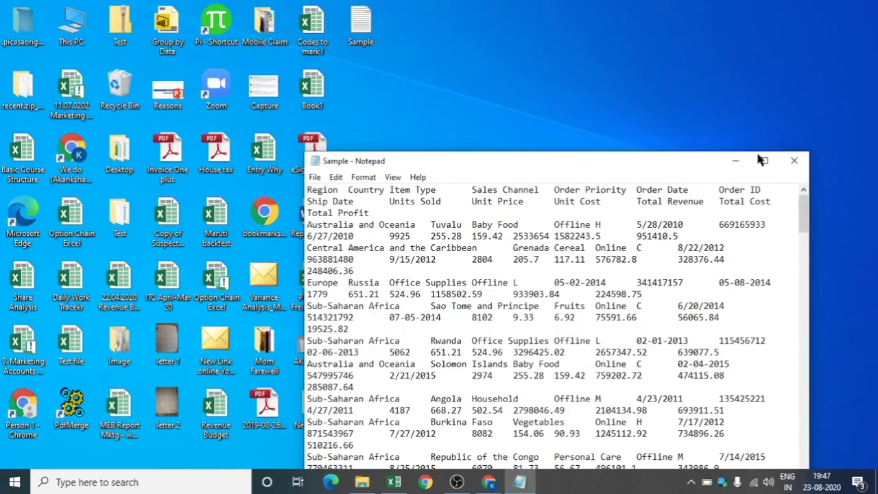
pyautogui.click(797, 162)
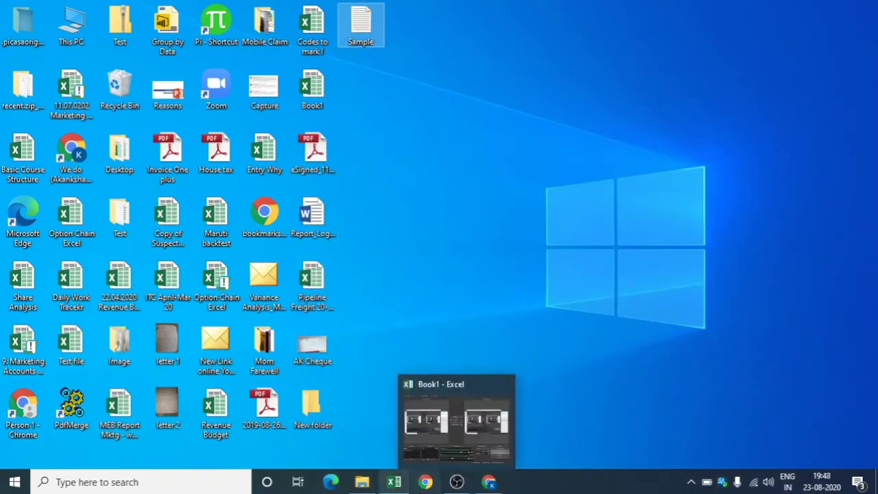
pyautogui.click(394, 481)
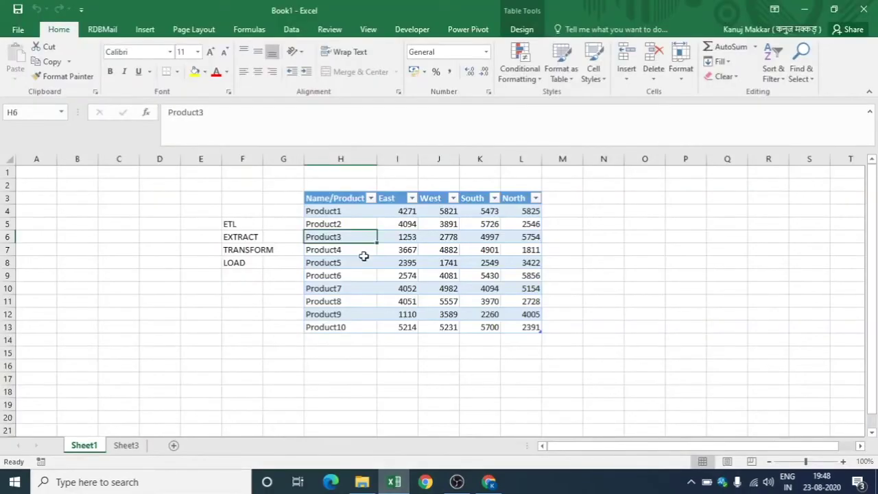
# - Create a new query from a text file, using the Sample file in the Desktop folder
pyautogui.click(291, 30)
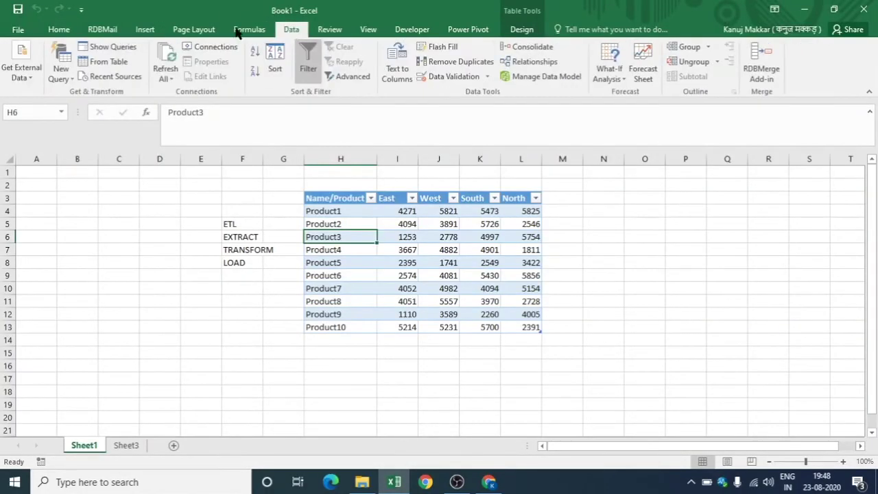
pyautogui.click(62, 68)
pyautogui.click(62, 69)
pyautogui.click(62, 69)
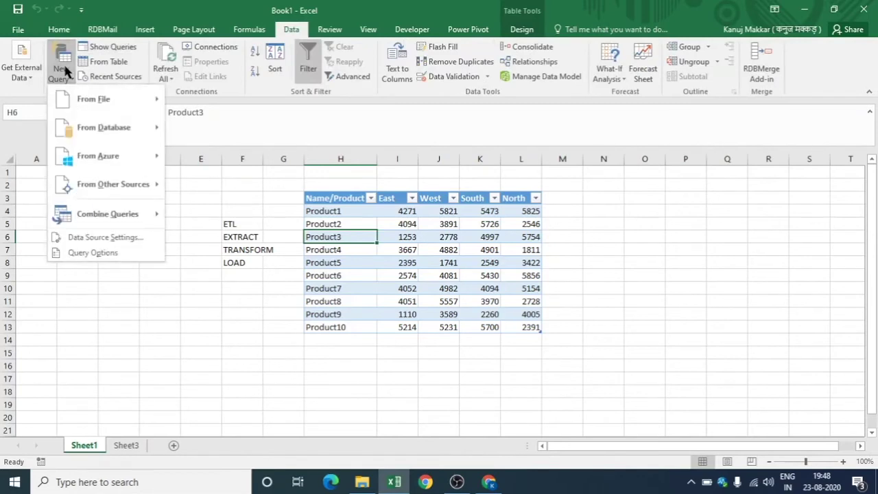
pyautogui.moveTo(89, 99)
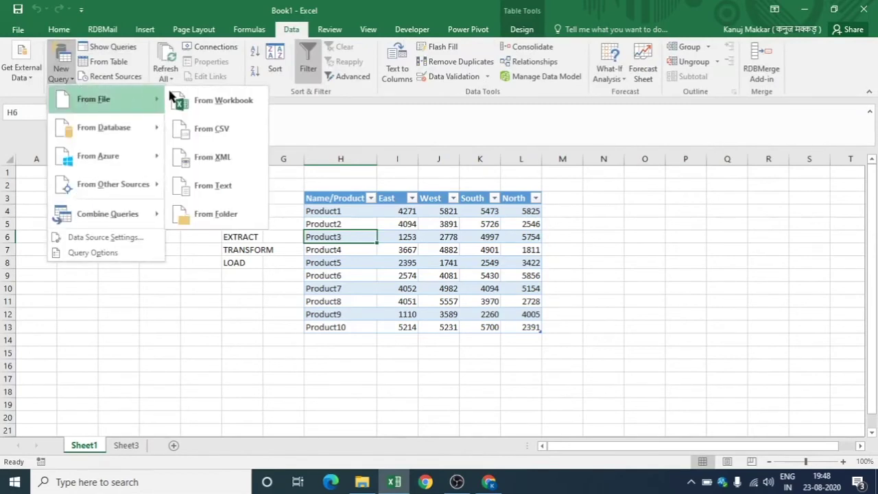
pyautogui.click(239, 192)
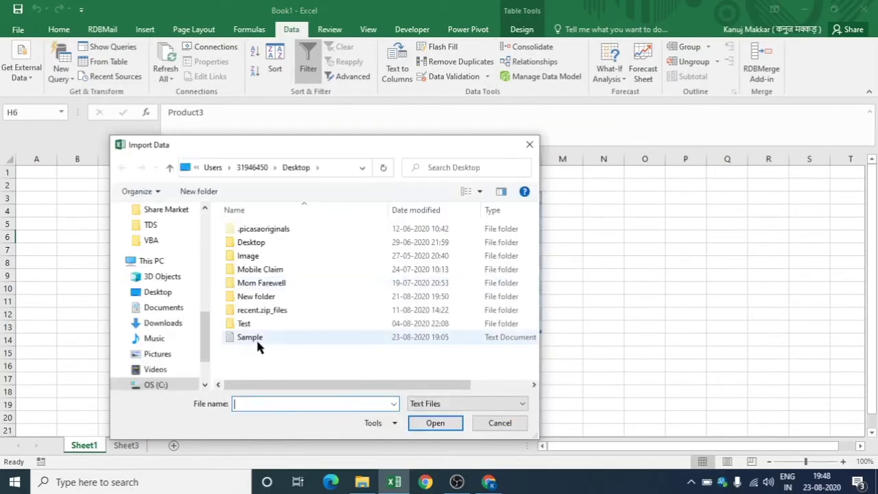
pyautogui.doubleClick(255, 338)
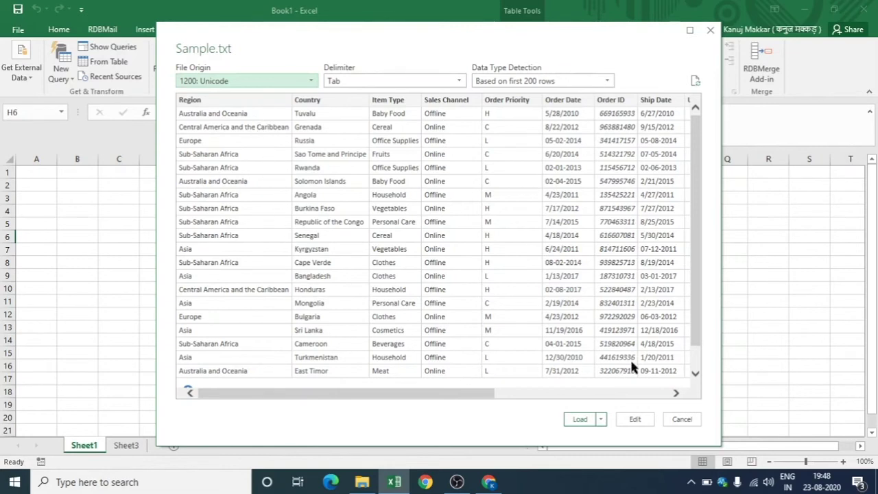
# - Check the delimiter choices, keep Tab, and load the Sample.txt data as a connection only
pyautogui.click(354, 81)
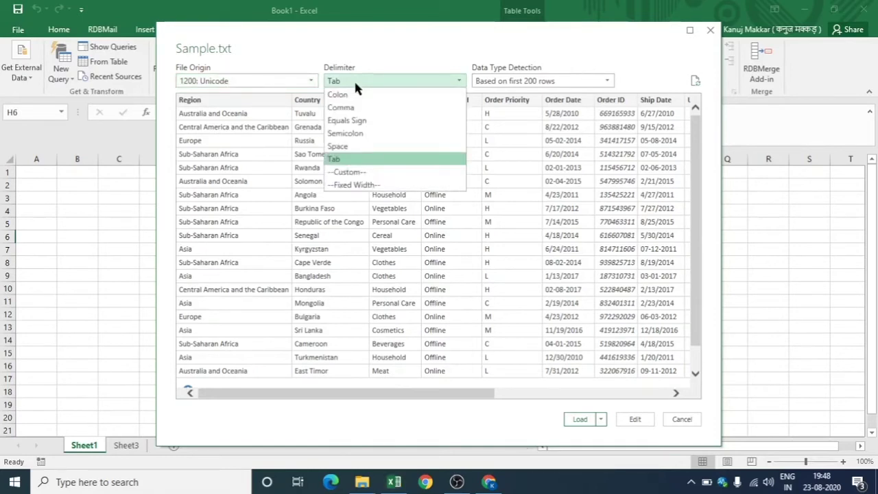
pyautogui.click(354, 159)
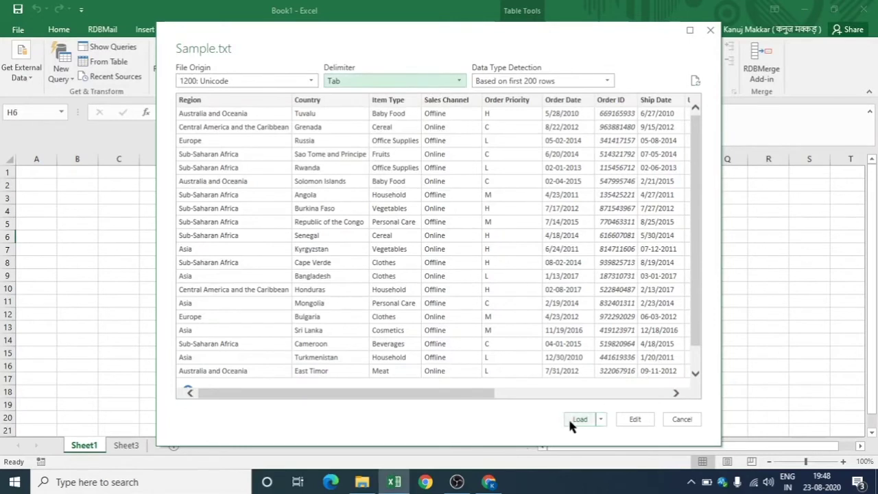
pyautogui.click(601, 418)
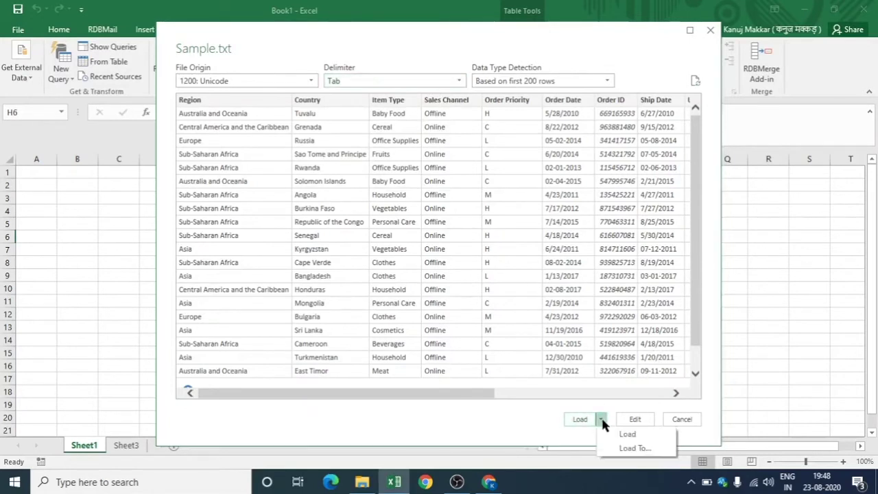
pyautogui.click(633, 449)
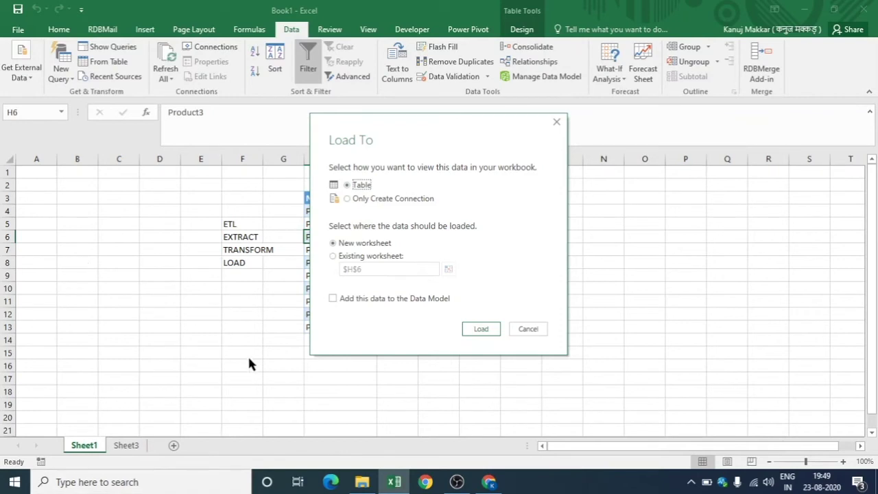
pyautogui.click(348, 199)
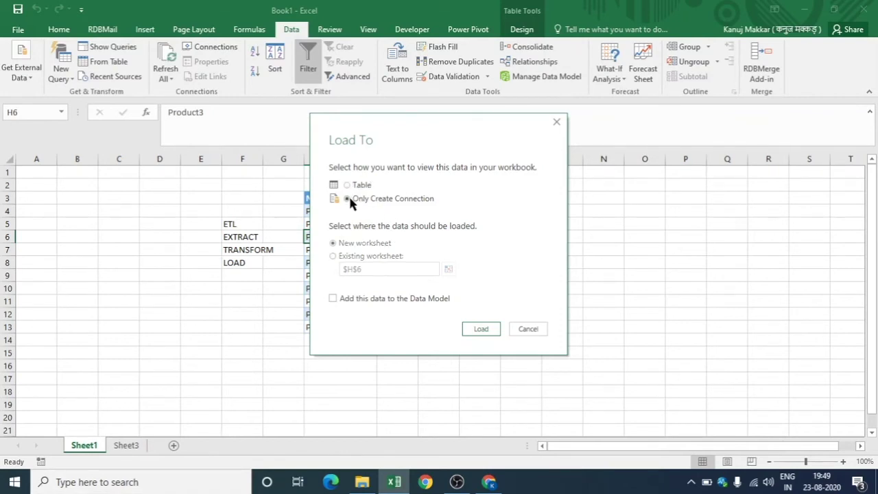
pyautogui.click(476, 326)
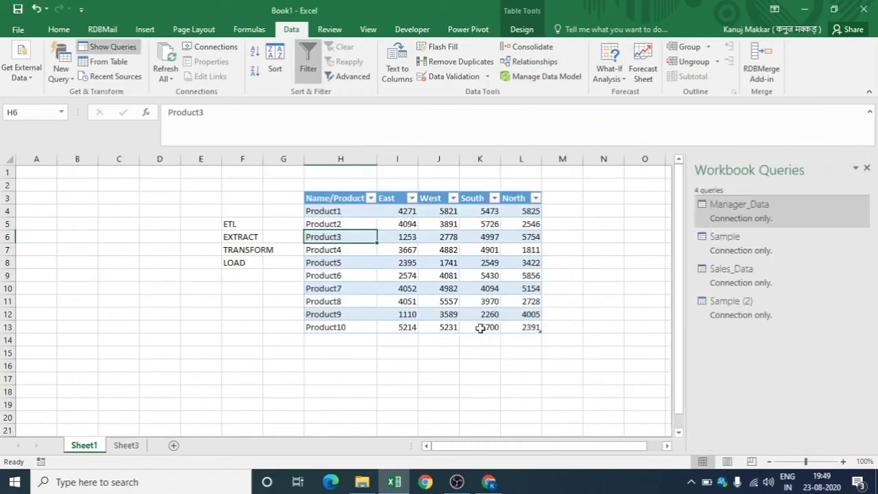
# - Open the Sample query in the Power Query Editor, show the list of queries, and delete the duplicate Sample (2) query
pyautogui.doubleClick(771, 242)
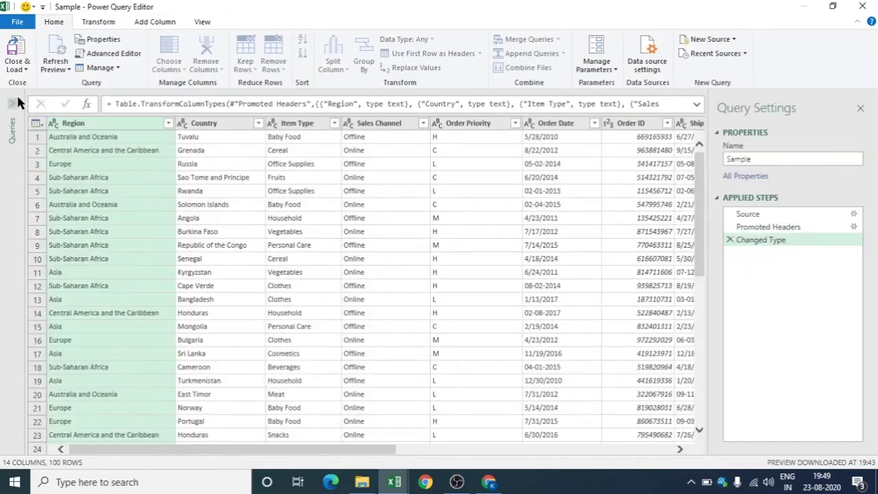
pyautogui.click(14, 102)
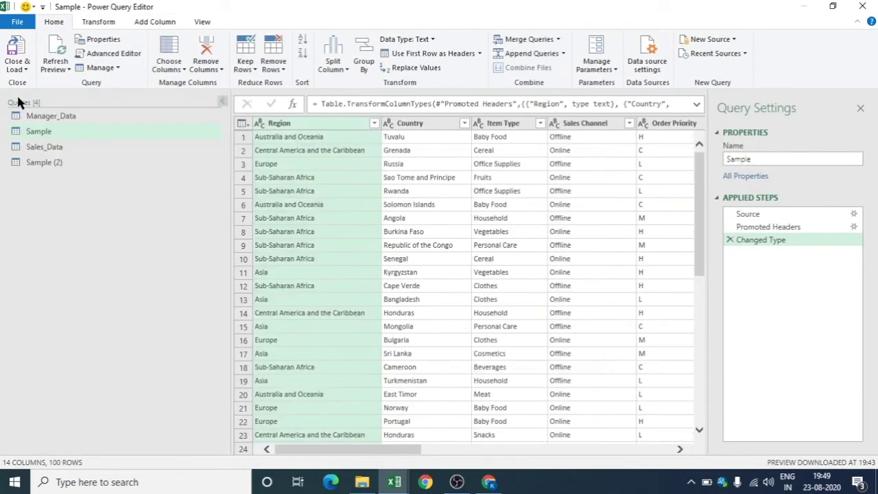
pyautogui.click(49, 168)
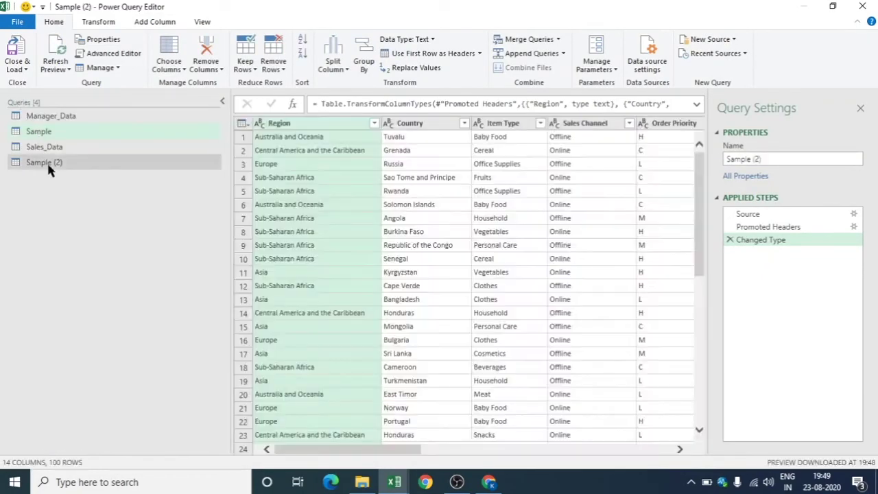
pyautogui.rightClick(50, 169)
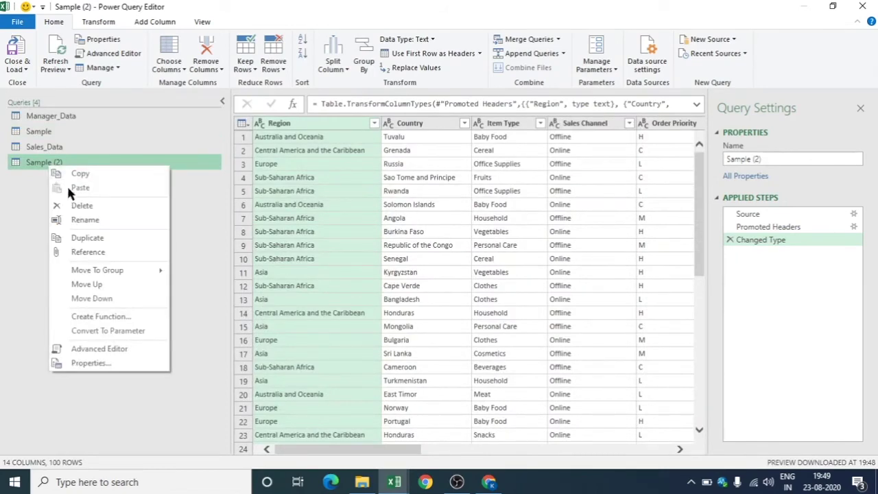
pyautogui.click(79, 208)
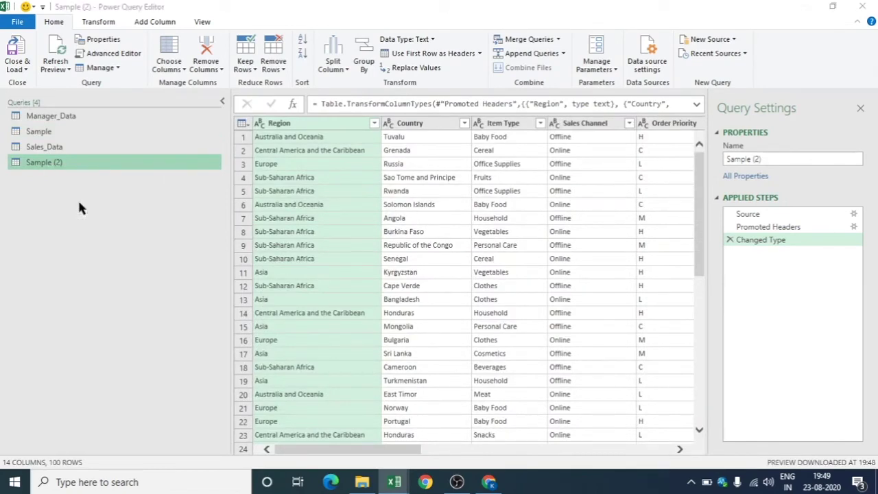
pyautogui.click(501, 260)
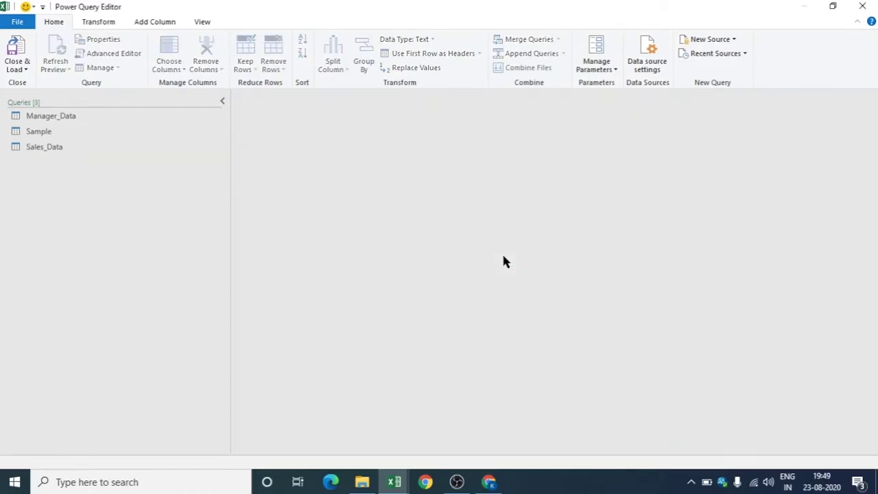
# - Review the data in the Sample and Sales_Data queries, including all of Sample's columns, and close the Power Query Editor keeping the changes
pyautogui.click(63, 130)
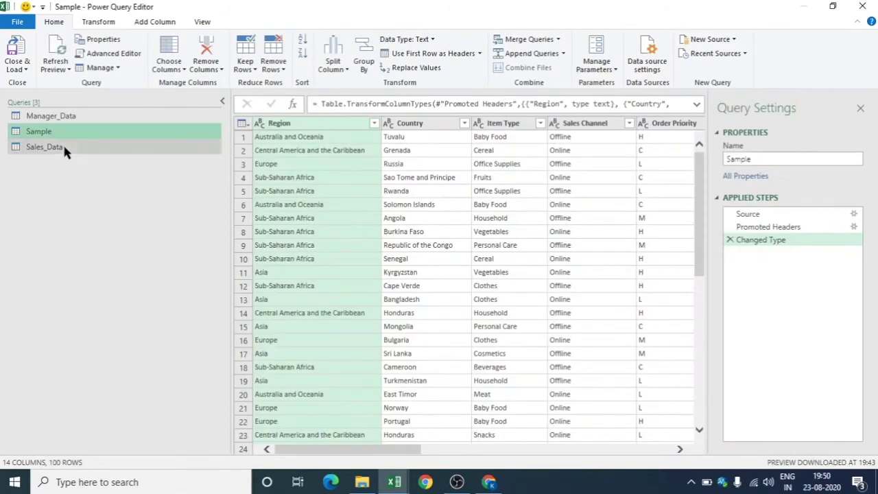
pyautogui.click(63, 146)
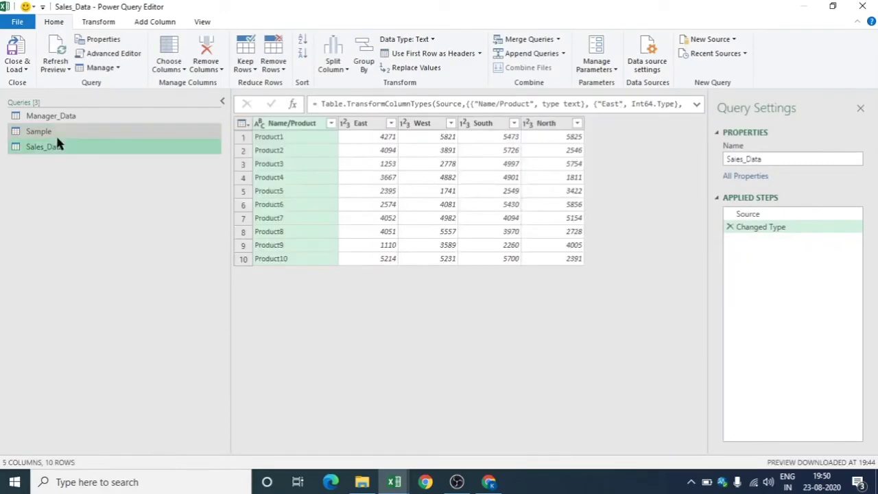
pyautogui.click(55, 133)
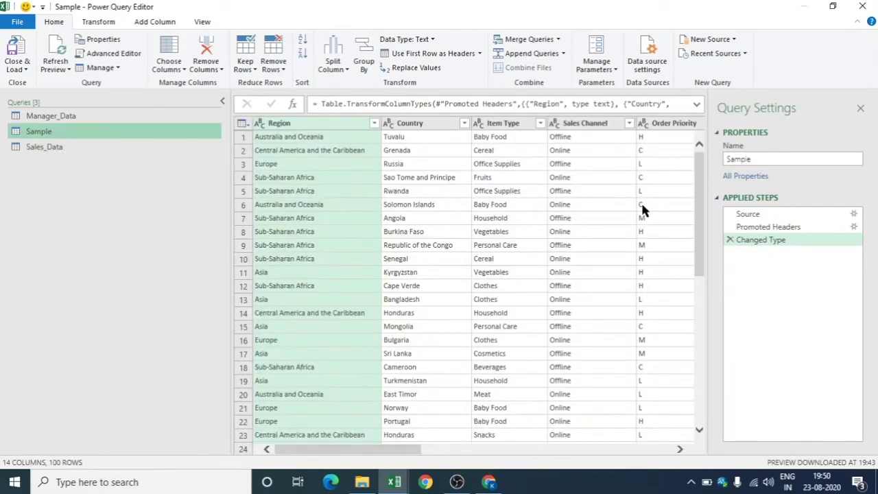
pyautogui.hscroll(5, 641, 206)
pyautogui.hscroll(5, 642, 209)
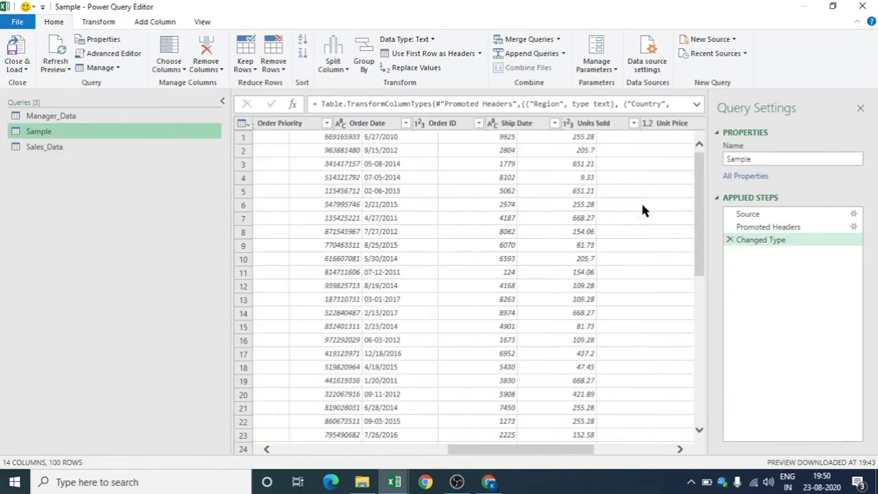
pyautogui.hscroll(3, 641, 201)
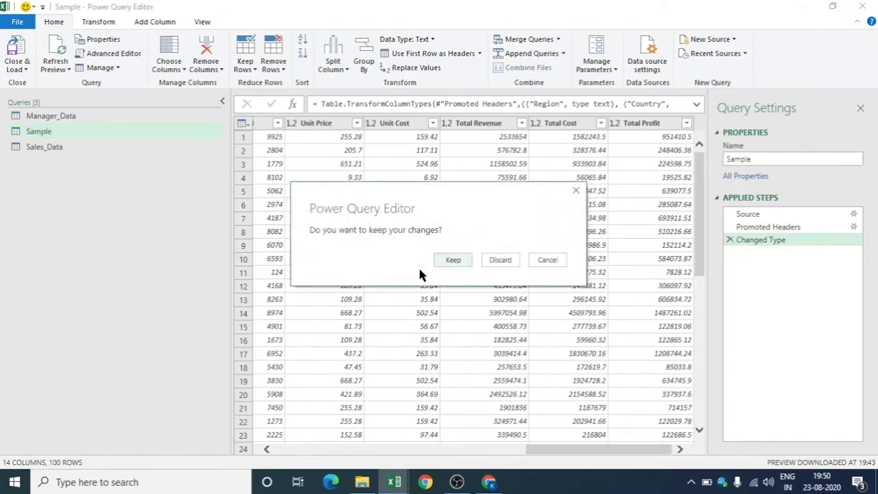
pyautogui.click(456, 261)
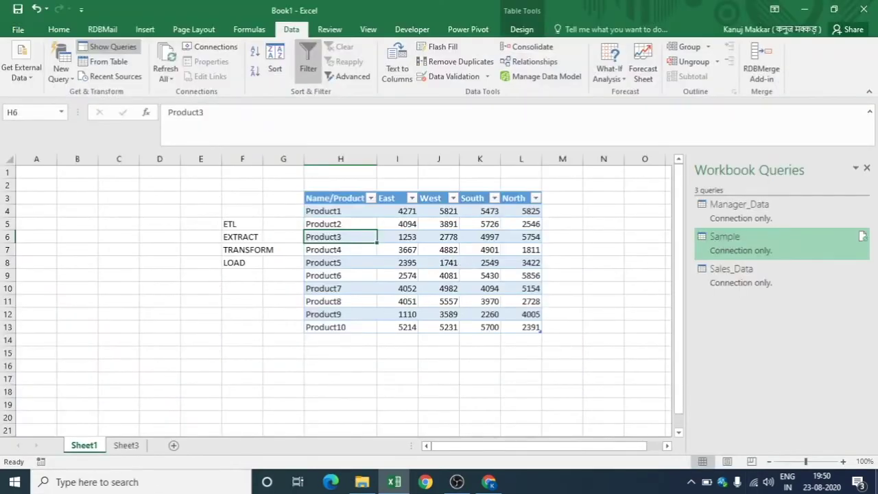
# - Open the Sample text file on the desktop and replace the region of the Sao Tome and Principe record with India
pyautogui.press('super+d')
pyautogui.doubleClick(367, 35)
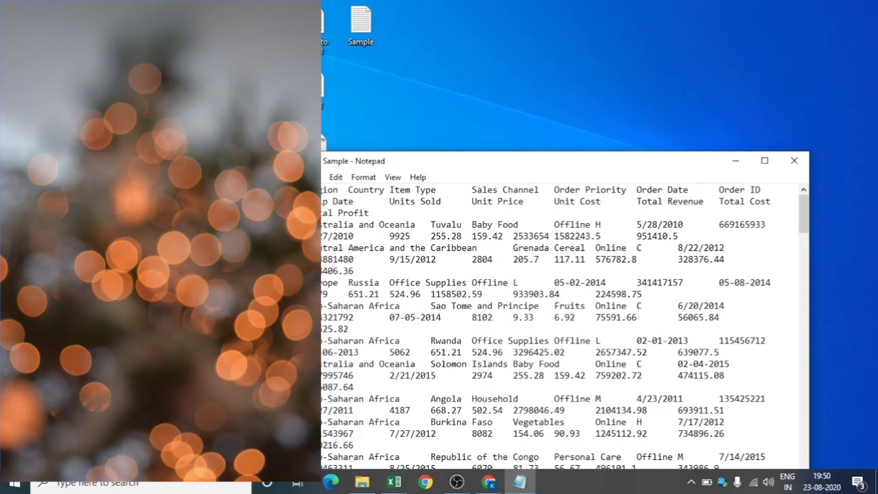
pyautogui.moveTo(322, 305); pyautogui.dragTo(402, 302)
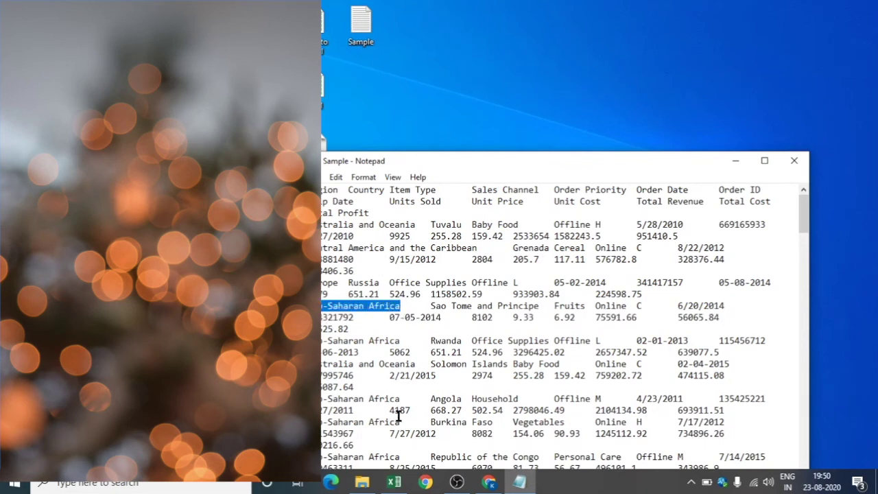
pyautogui.press('Delete')
pyautogui.write('Asia')
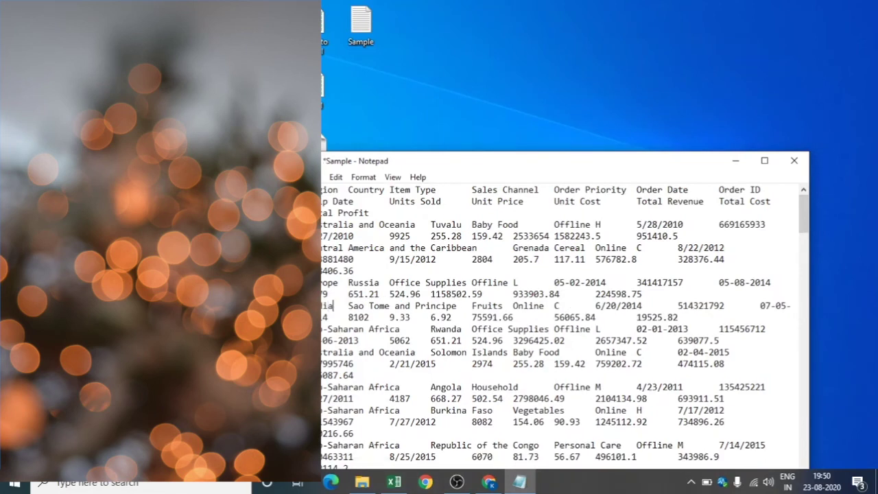
# - Replace the region of the Cameroon record with India, and close the text file, saving the changes
pyautogui.scroll(-3, 371, 436)
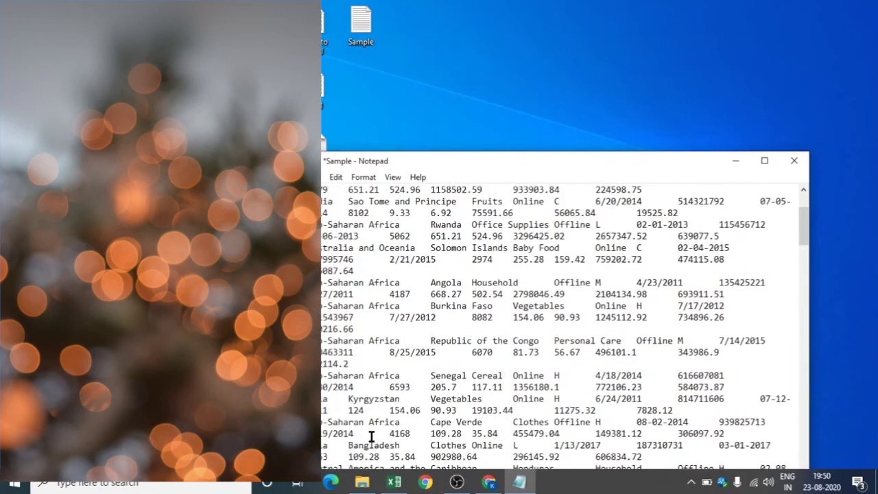
pyautogui.scroll(-5, 370, 436)
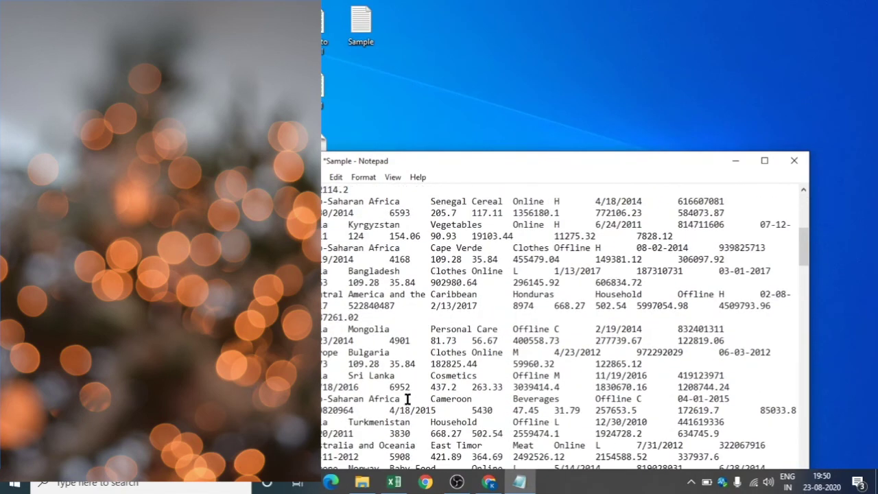
pyautogui.moveTo(407, 398); pyautogui.dragTo(312, 399)
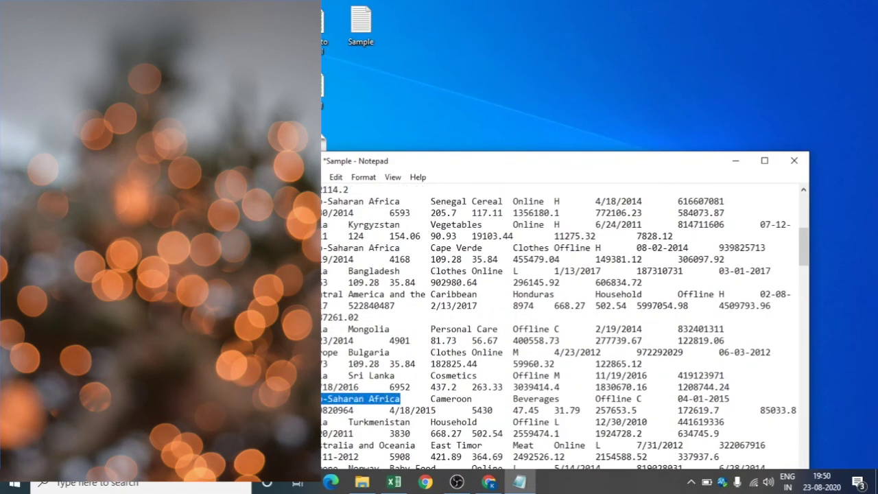
pyautogui.press('Delete')
pyautogui.write('India')
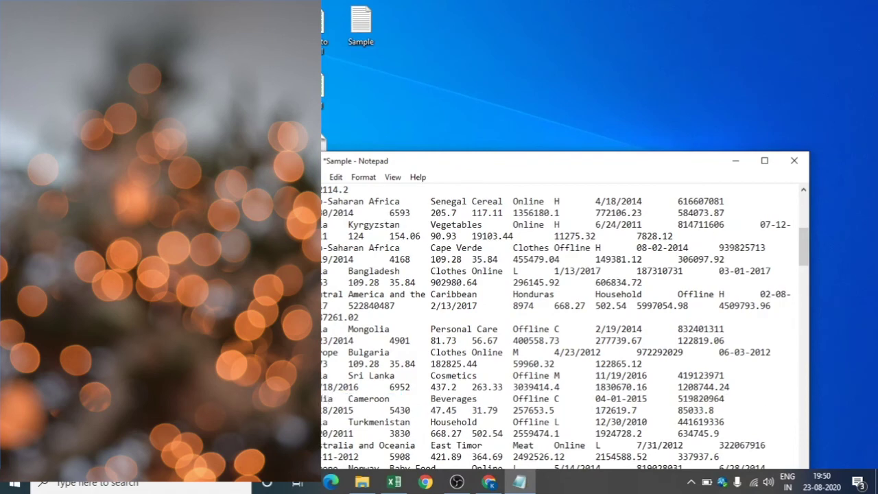
pyautogui.click(795, 162)
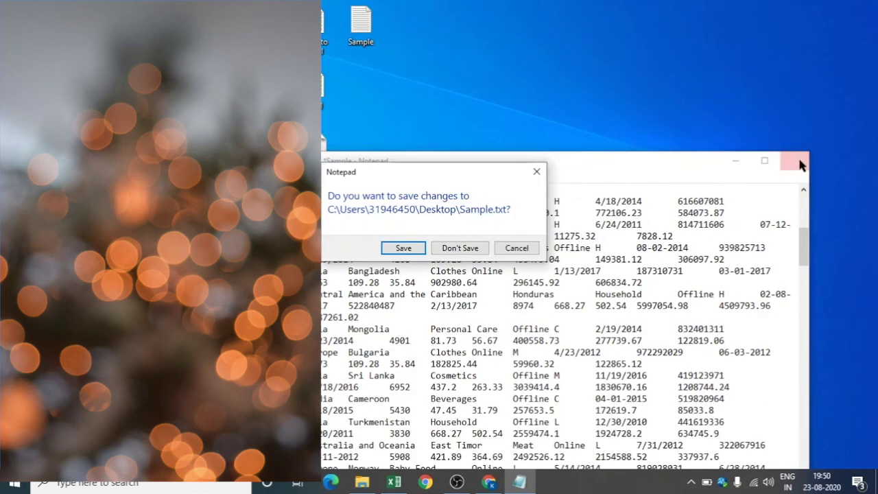
pyautogui.click(403, 248)
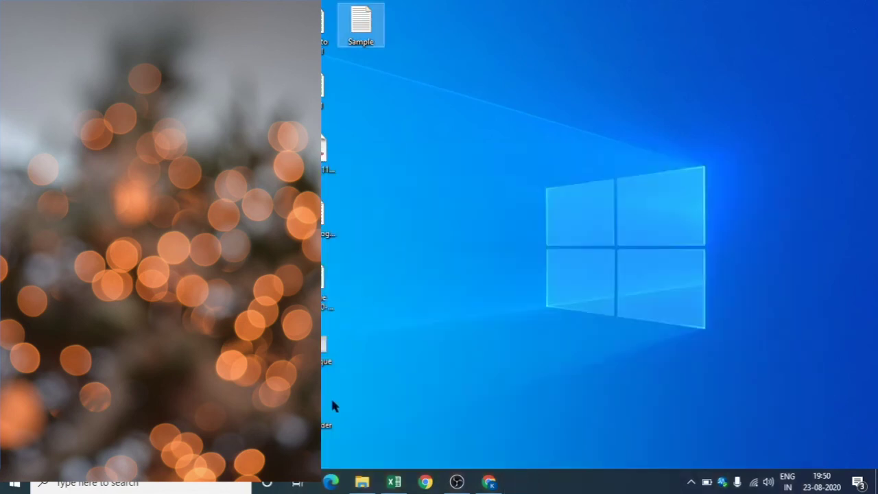
# - Switch to the Excel workbook, open the Sample query in the Power Query Editor, and select the Region value in row 4
pyautogui.click(393, 482)
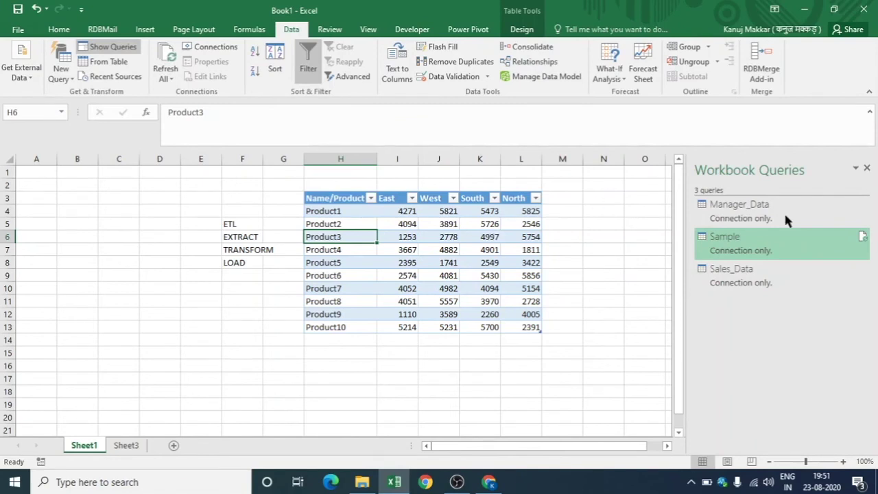
pyautogui.doubleClick(818, 252)
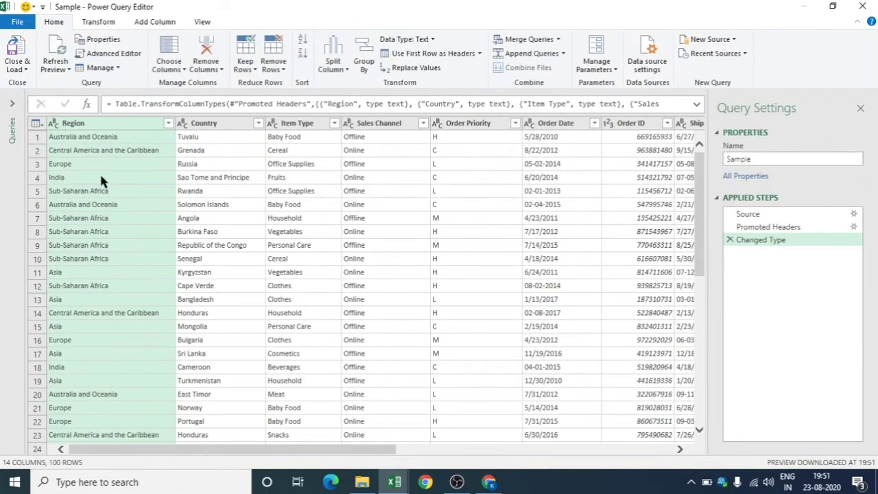
pyautogui.click(101, 177)
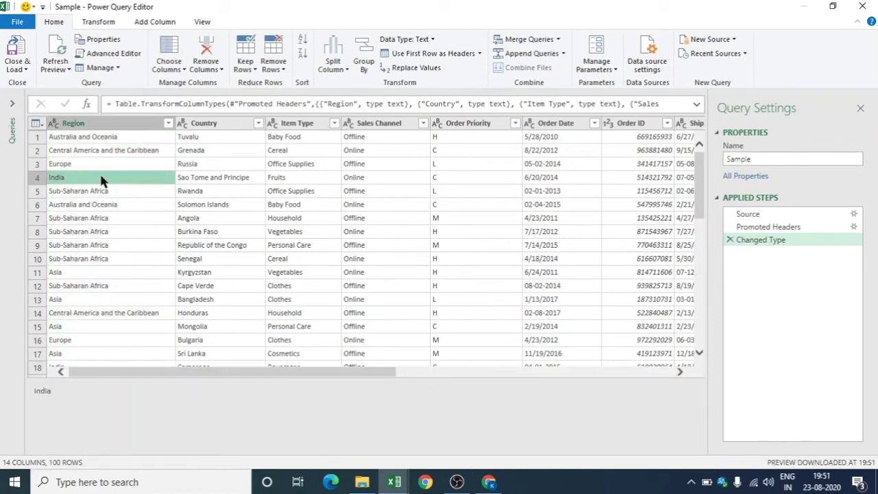
# - Examine the fourth record of the Sample query across its columns, from Region through Order ID and back
pyautogui.press('Right')
pyautogui.press('Right')
pyautogui.press('Right')
pyautogui.press('Right')
pyautogui.press('Right')
pyautogui.press('Right')
pyautogui.press('Right')
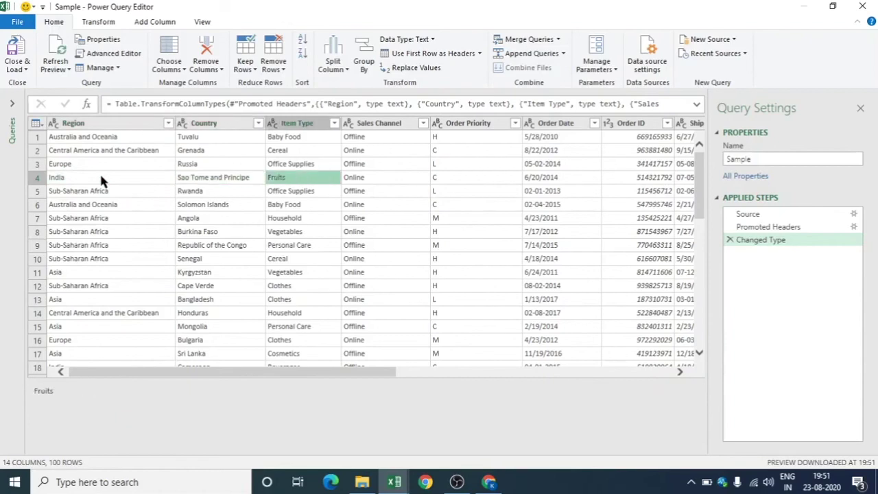
pyautogui.press('Left')
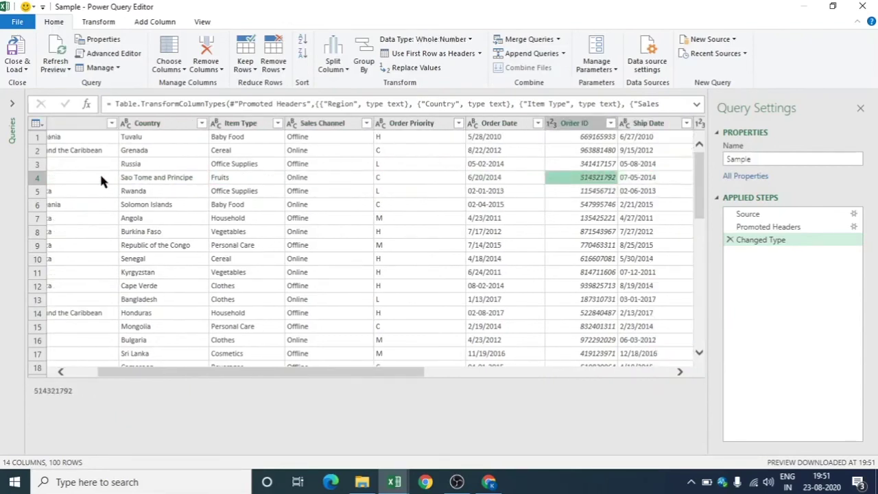
pyautogui.press('Left')
pyautogui.press('Left')
pyautogui.press('Left')
pyautogui.press('Left')
pyautogui.press('Left')
pyautogui.press('Left')
pyautogui.press('Left')
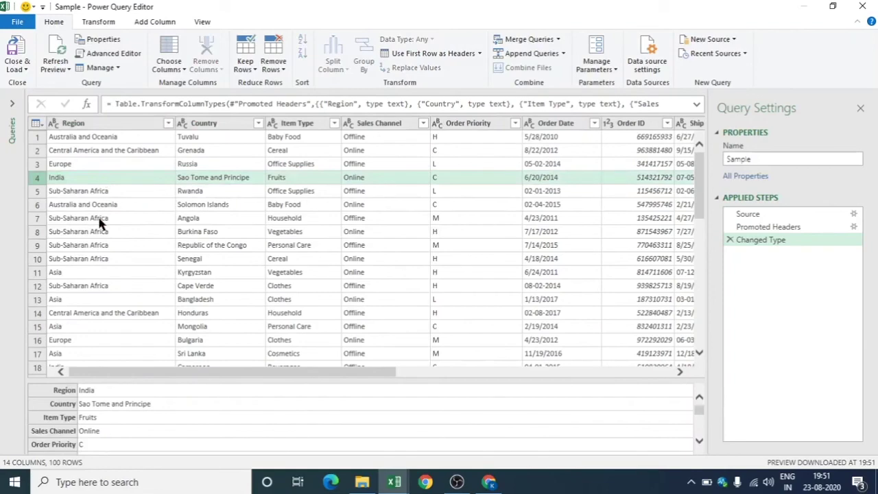
# - Check the region choices in the Region column's filter and apply it with all regions selected
pyautogui.scroll(-1, 100, 223)
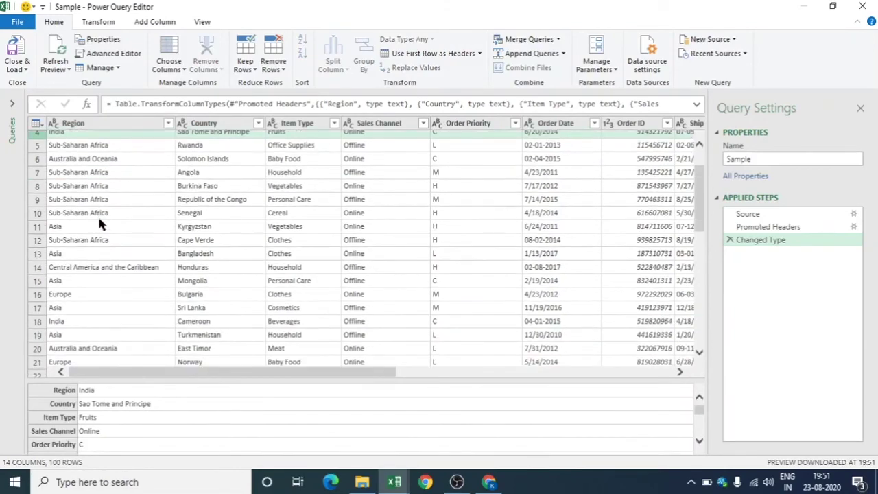
pyautogui.click(169, 122)
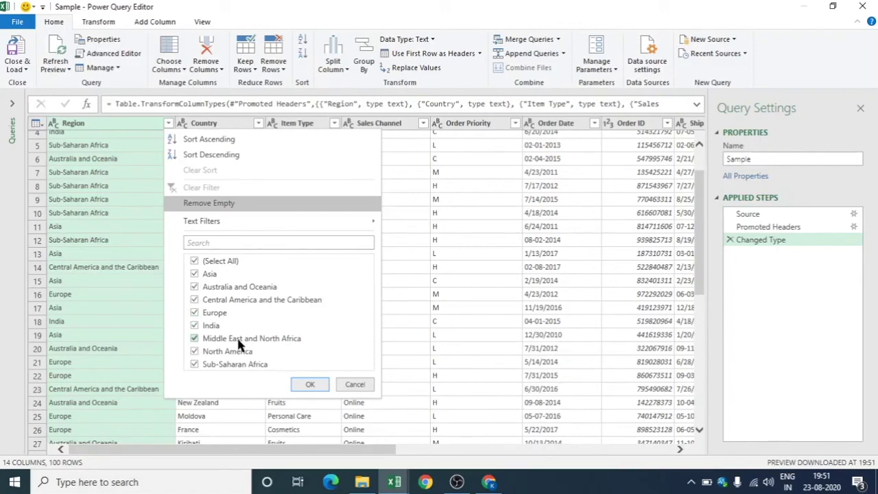
pyautogui.click(318, 384)
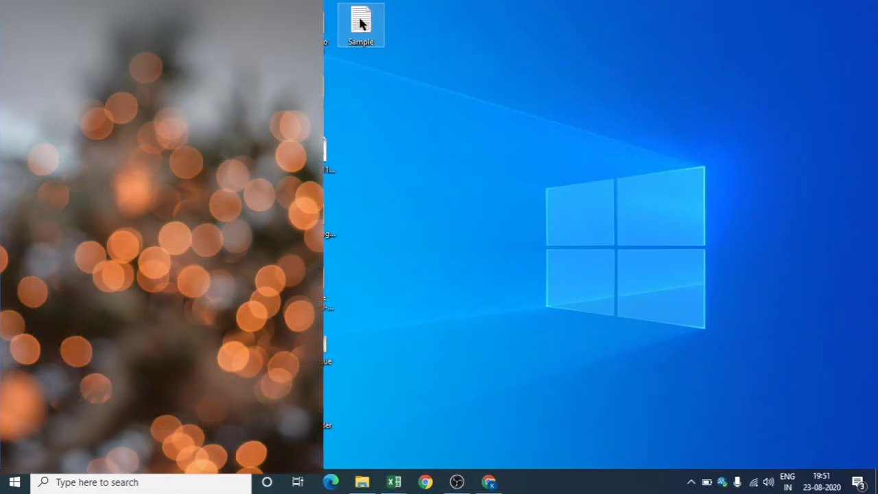
# - Open the desktop Sample text file, replace the Russia record's region Europe with a person's first name, save, and close the file
pyautogui.doubleClick(362, 24)
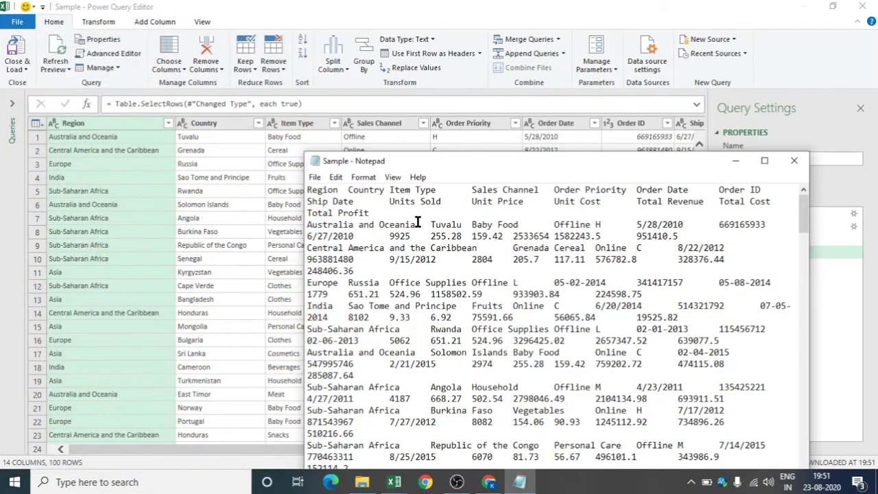
pyautogui.doubleClick(337, 283)
pyautogui.write('Akanksha')
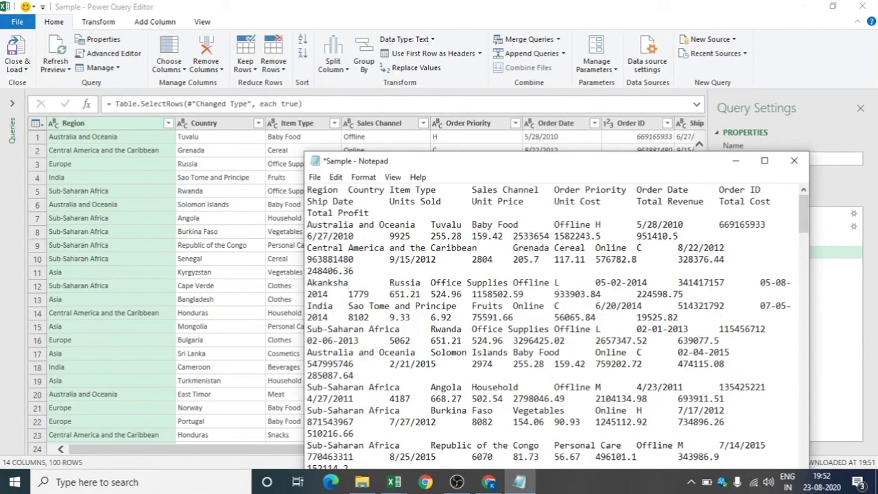
pyautogui.hotkey('ctrl', 's')
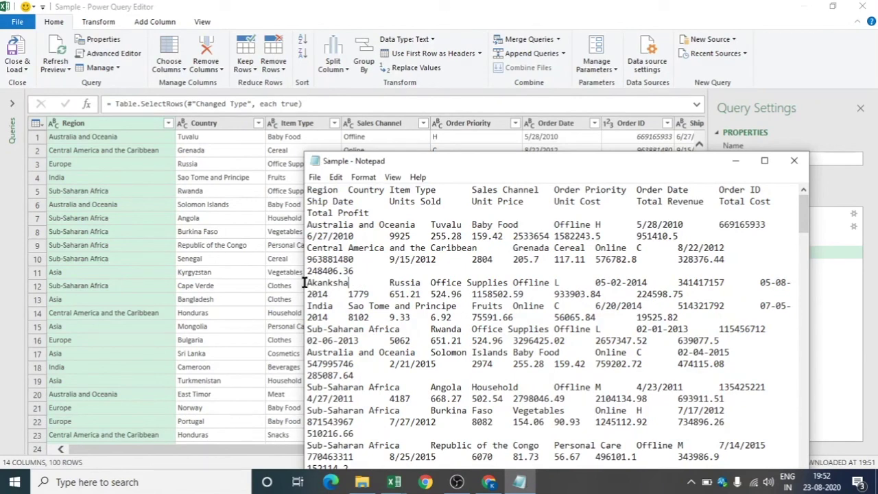
pyautogui.click(794, 160)
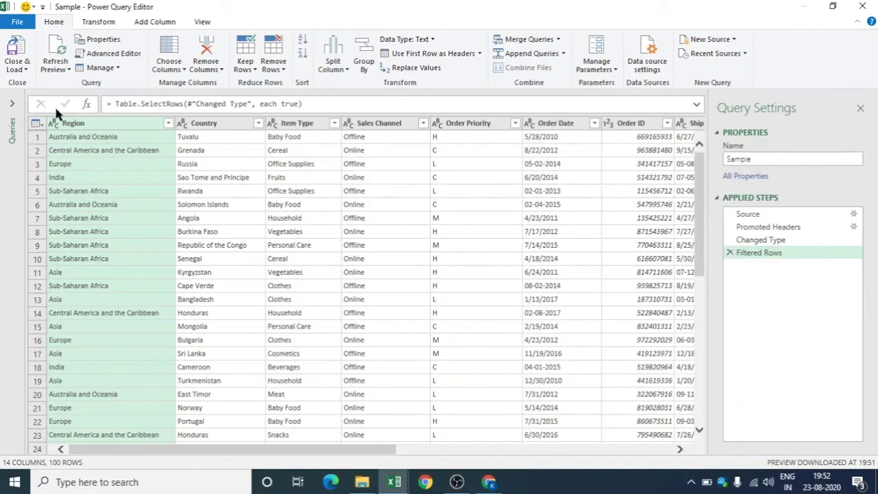
# - Refresh the Sample query's preview with the query list shown, and close the Power Query Editor keeping the changes
pyautogui.click(55, 52)
pyautogui.click(11, 106)
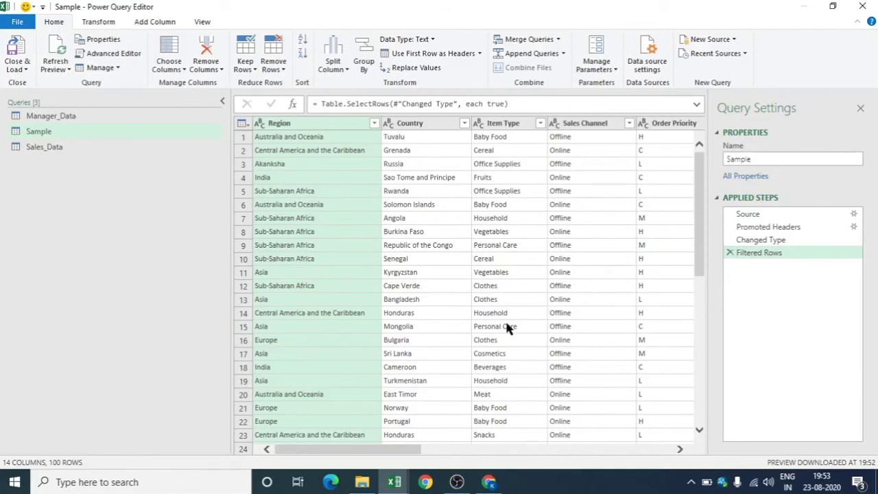
pyautogui.click(864, 7)
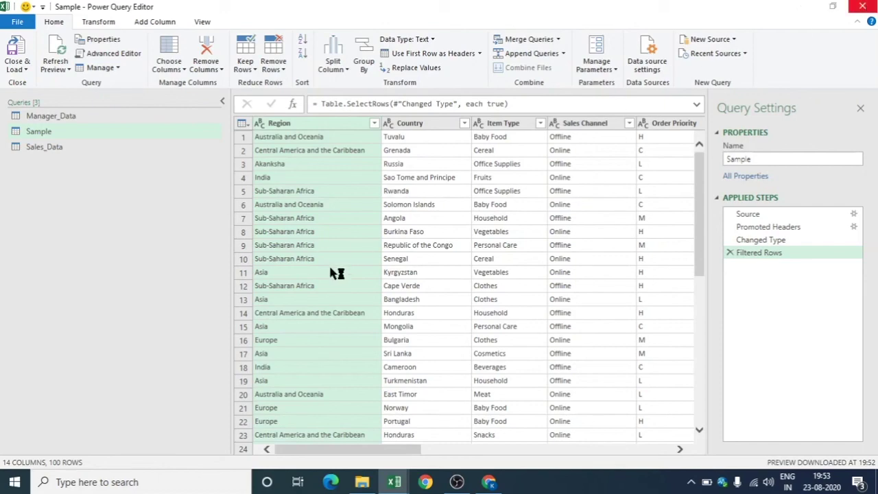
pyautogui.click(451, 261)
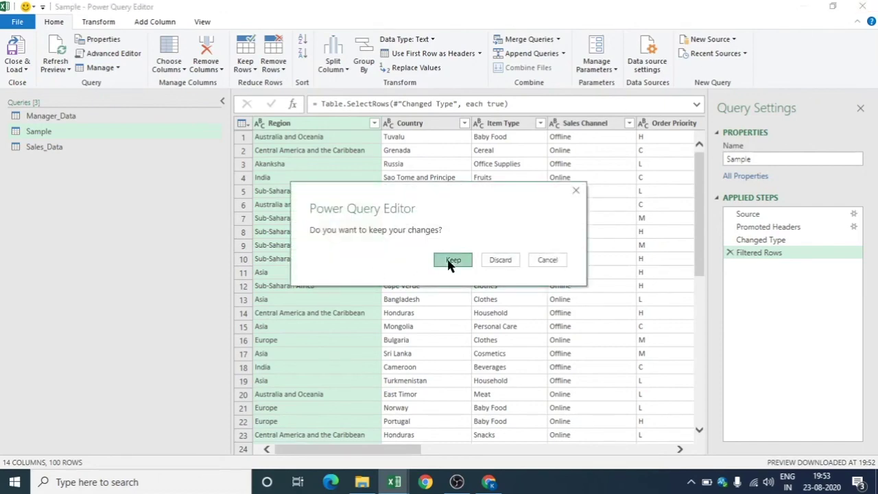